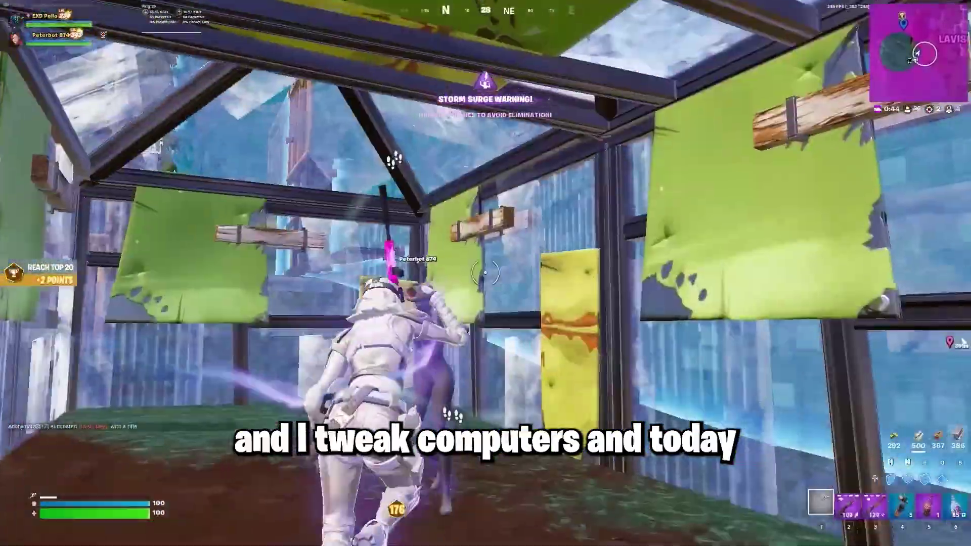
pyautogui.press('Tab')
pyautogui.rightClick(718, 189)
pyautogui.rightClick(677, 191)
pyautogui.press('Tab')
pyautogui.press('3')
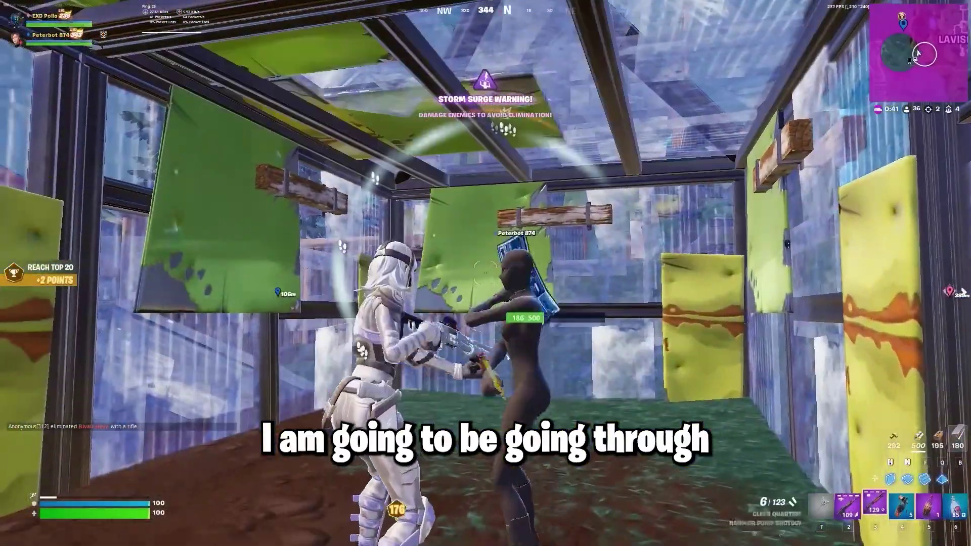
pyautogui.press('2')
pyautogui.press('q')
pyautogui.click(486, 273)
pyautogui.press('e')
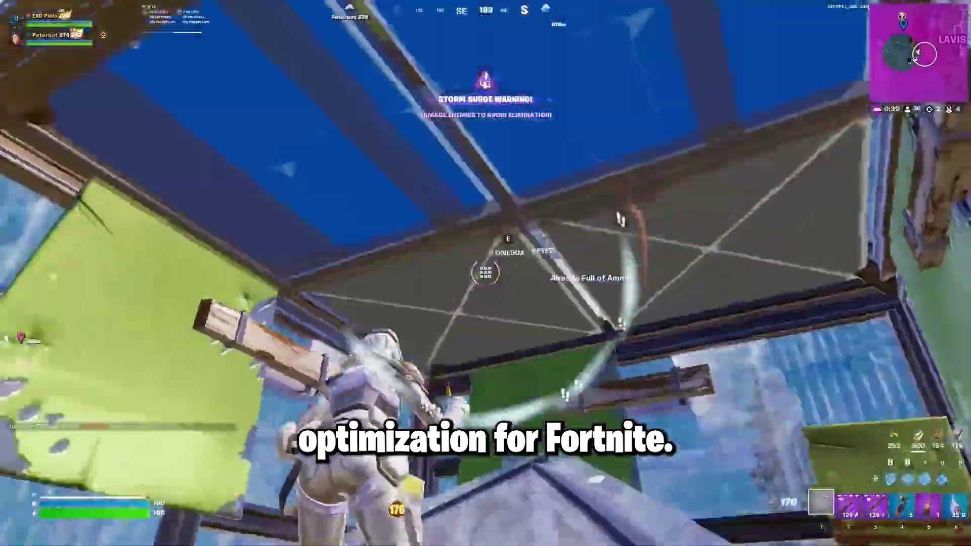
pyautogui.click(486, 273)
pyautogui.press('e')
pyautogui.press('e')
pyautogui.press('e')
pyautogui.press('2')
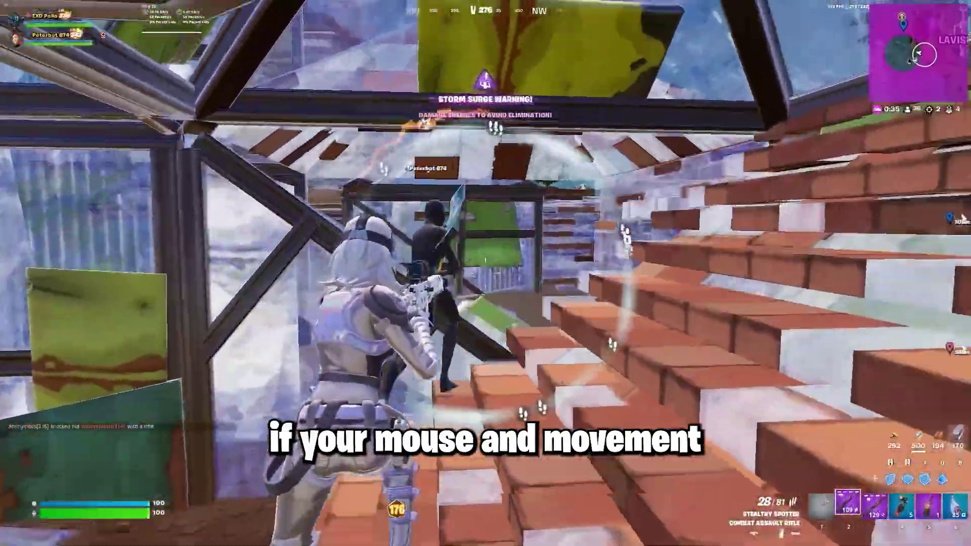
pyautogui.rightClick(486, 273)
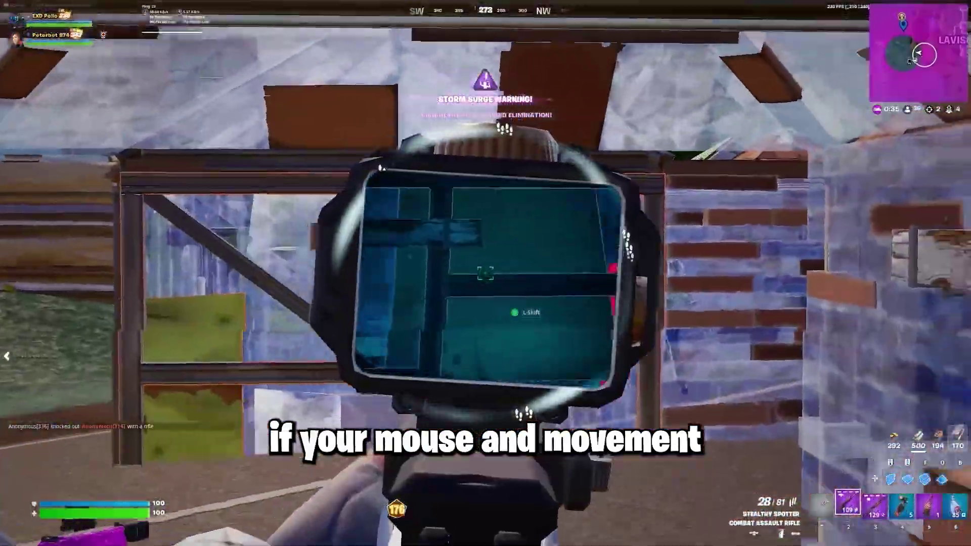
pyautogui.press('3')
pyautogui.press('e')
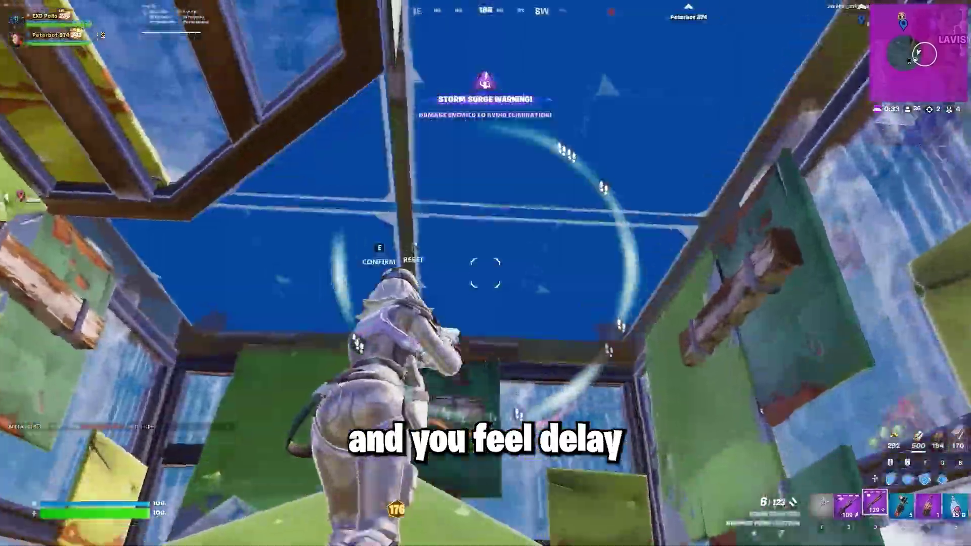
pyautogui.press('e')
pyautogui.press('e')
pyautogui.press('e')
pyautogui.press('e')
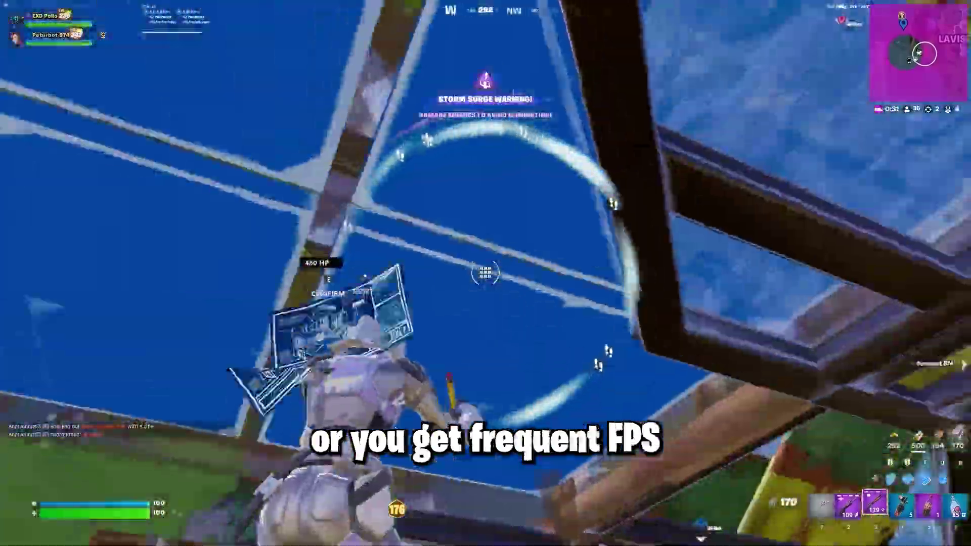
pyautogui.press('e')
pyautogui.press('e')
pyautogui.press('e')
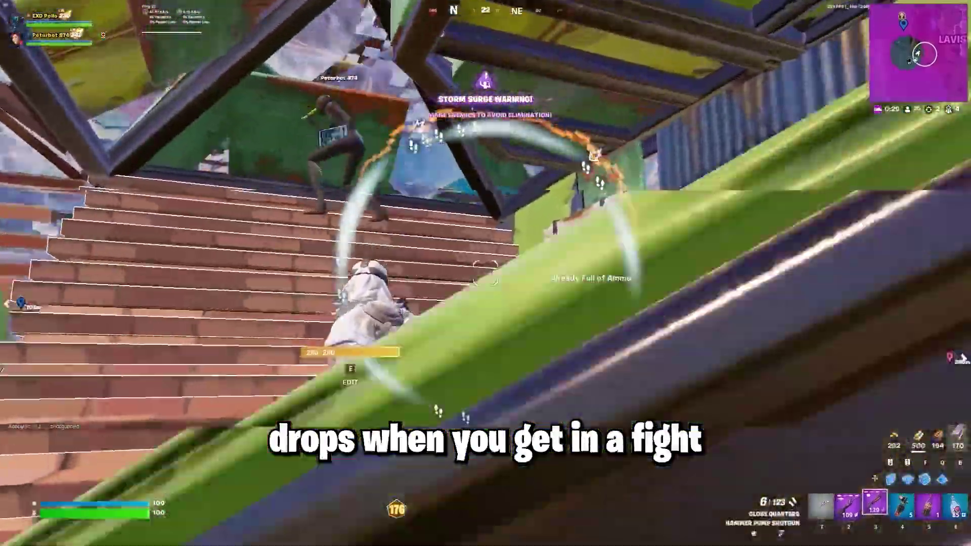
pyautogui.press('2')
pyautogui.press('e')
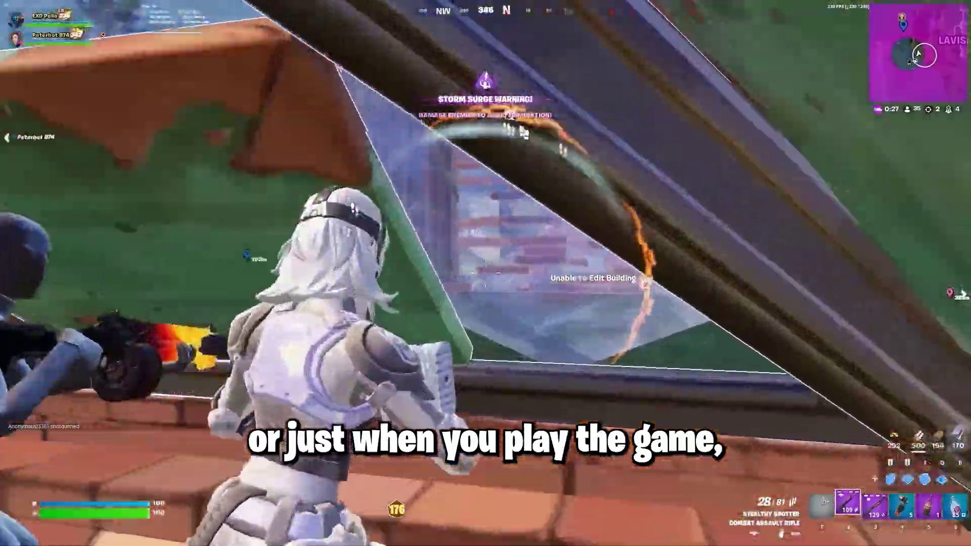
pyautogui.press('3')
pyautogui.press('e')
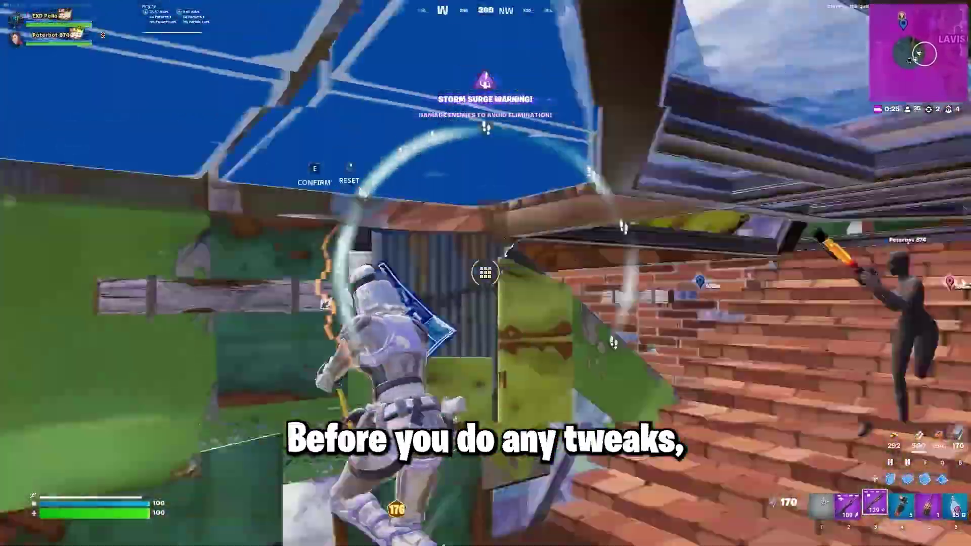
pyautogui.press('Tab')
pyautogui.press('Tab')
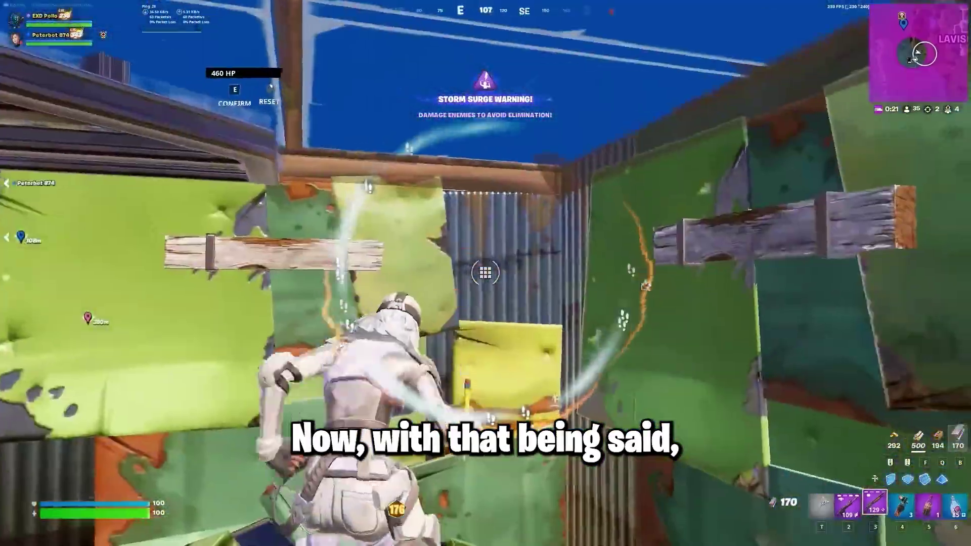
pyautogui.press('2')
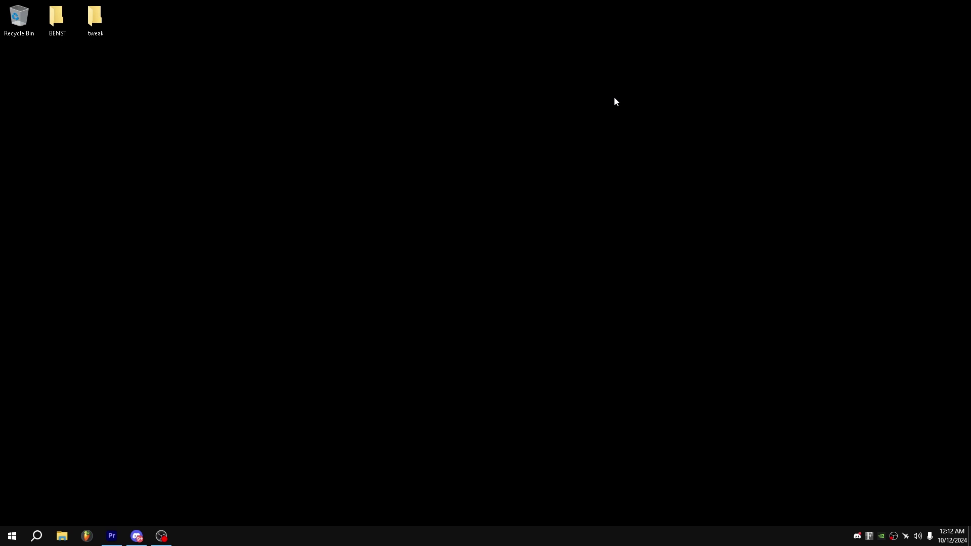
# - Run devmgmt.msc to open Device Manager and maximize its window
pyautogui.press('super')
pyautogui.press('super+r')
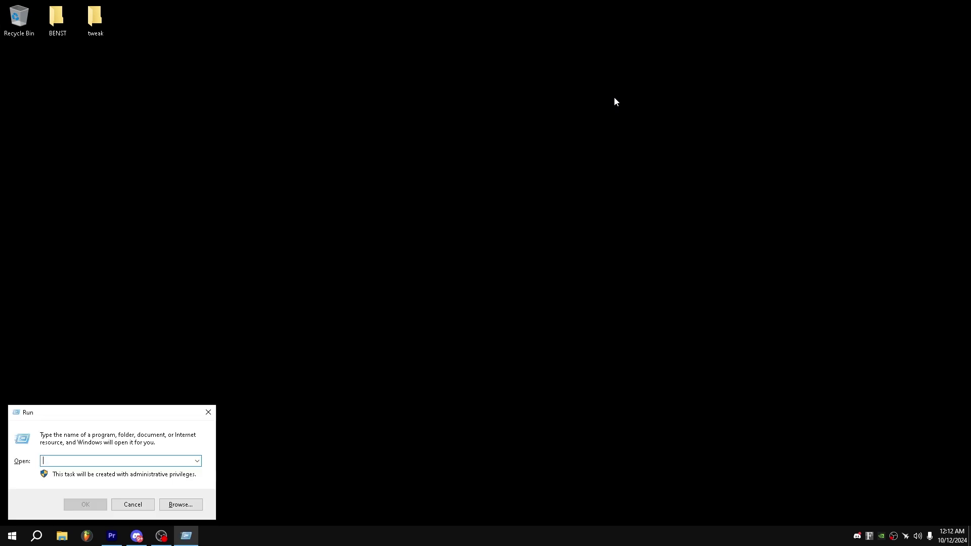
pyautogui.write('devmg')
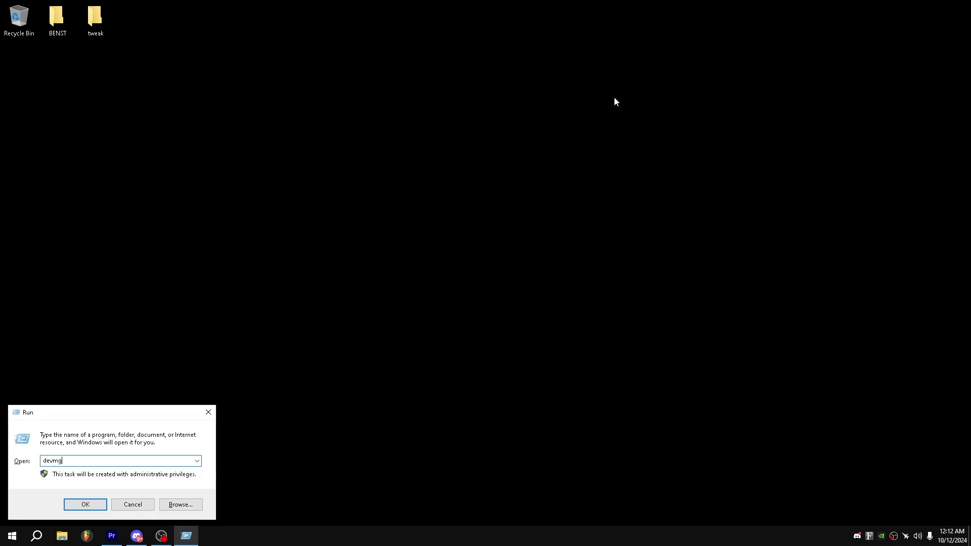
pyautogui.write('mt.msc')
pyautogui.press('Return')
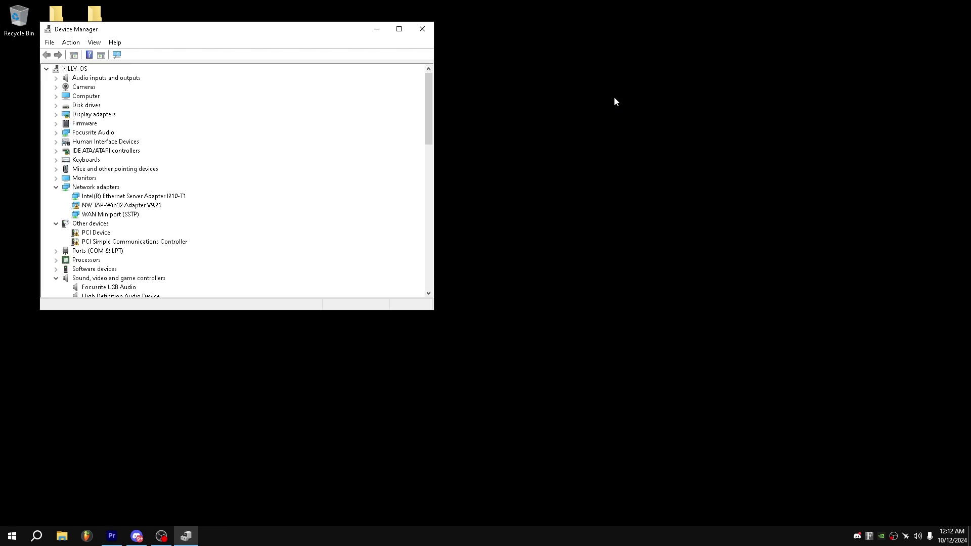
pyautogui.click(398, 29)
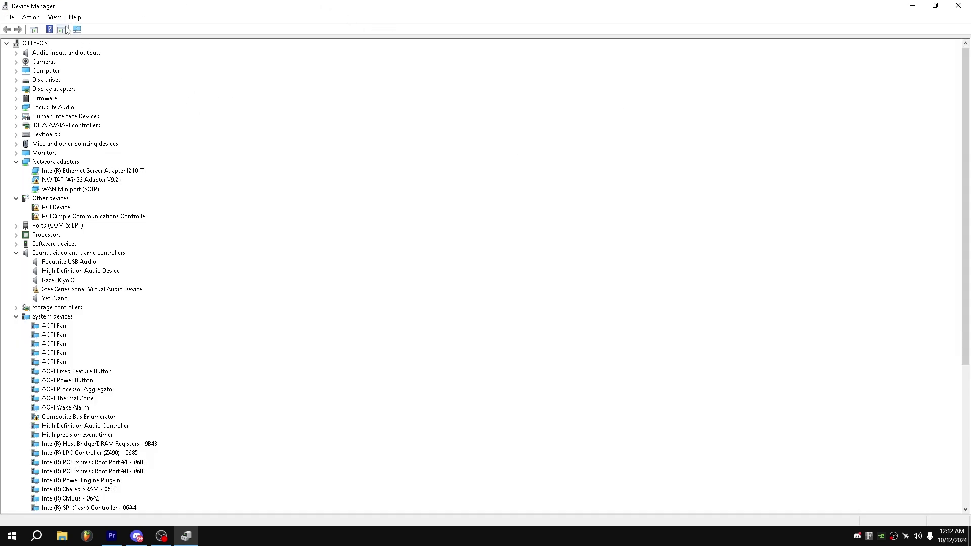
# - Show hidden devices in Device Manager and look through the full device list
pyautogui.click(54, 16)
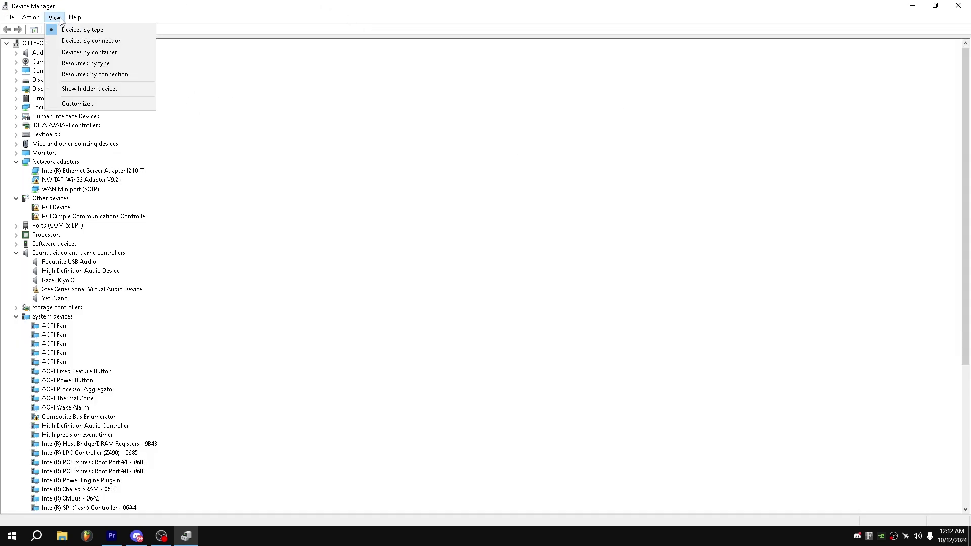
pyautogui.click(86, 89)
pyautogui.scroll(-17, 335, 258)
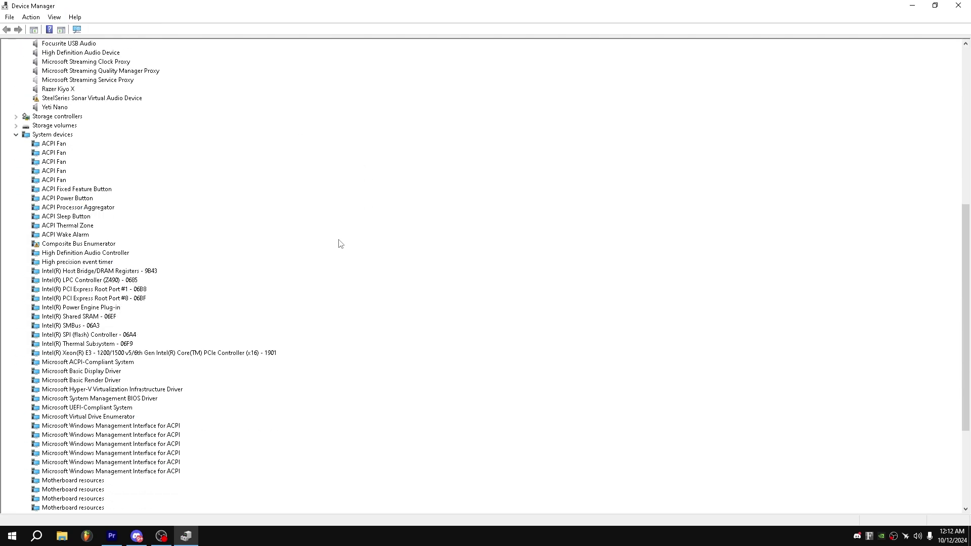
pyautogui.scroll(17, 336, 245)
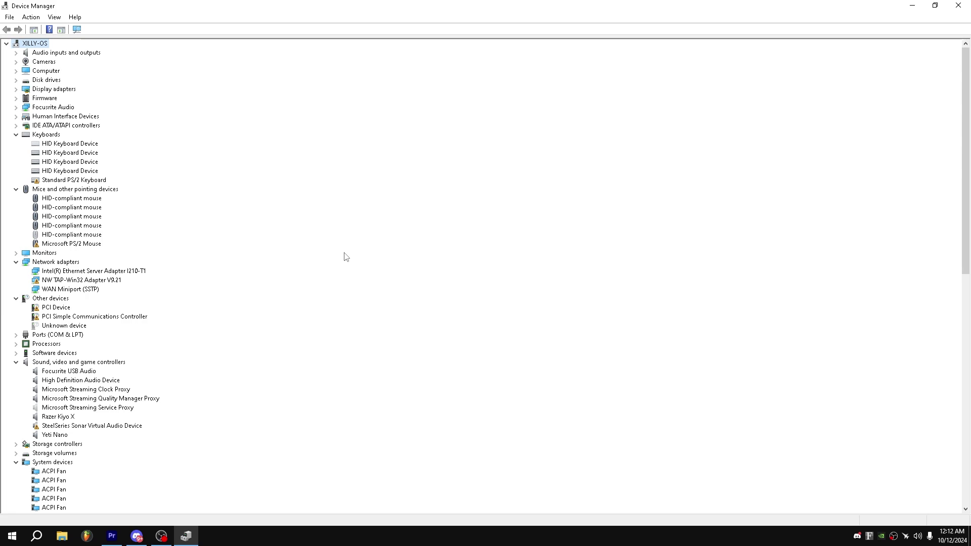
# - Disable the SteelSeries Sonar Virtual Audio Device under Sound, video and game controllers, then close Device Manager
pyautogui.rightClick(120, 429)
pyautogui.click(152, 443)
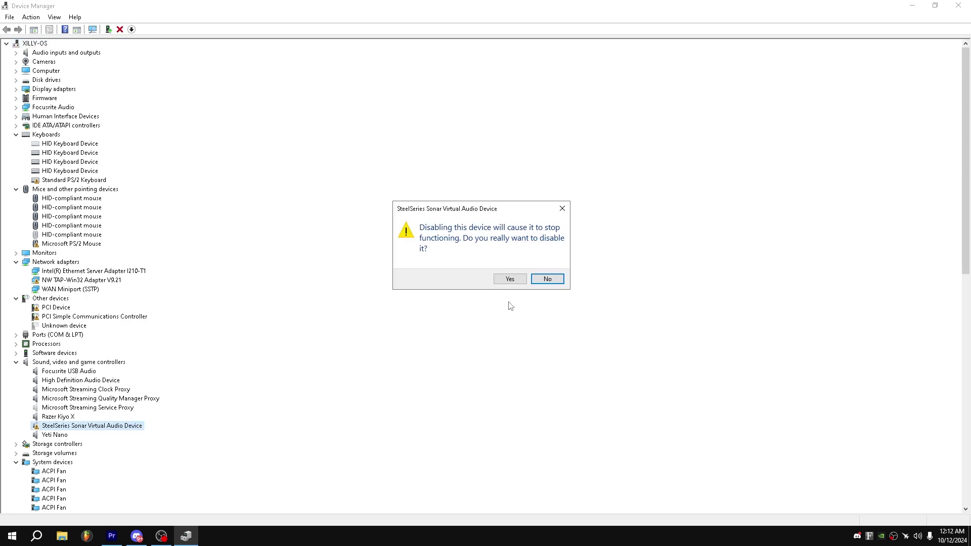
pyautogui.click(512, 278)
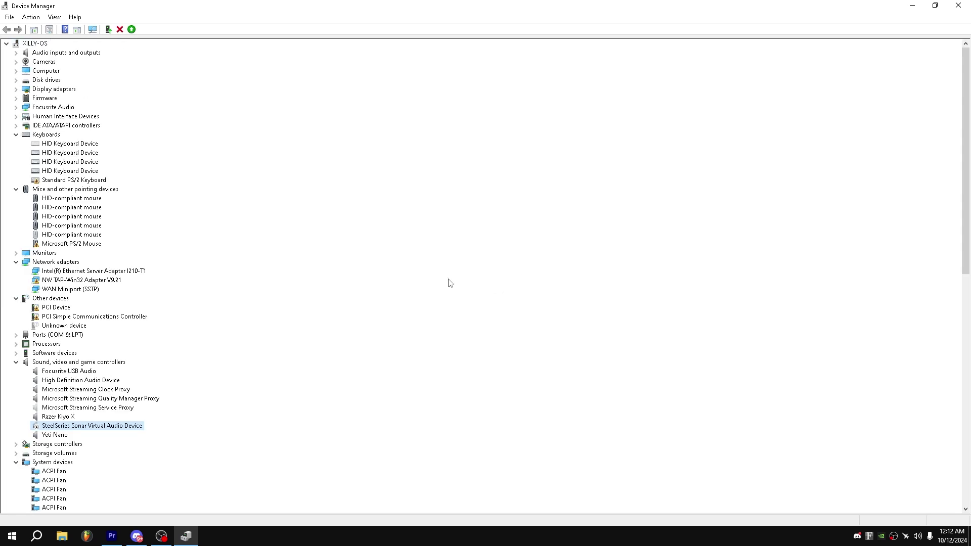
pyautogui.click(959, 5)
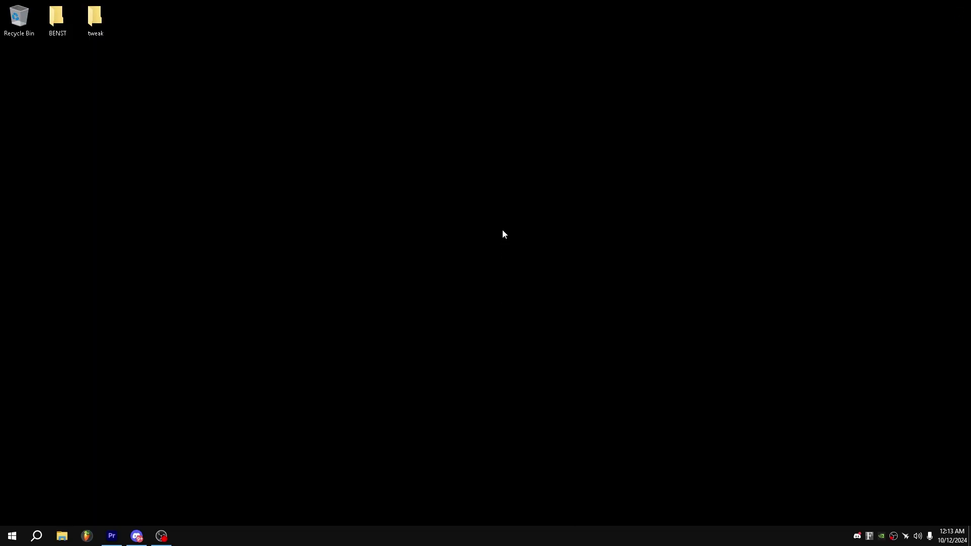
# - Run regedit to open Registry Editor
pyautogui.press('super+r')
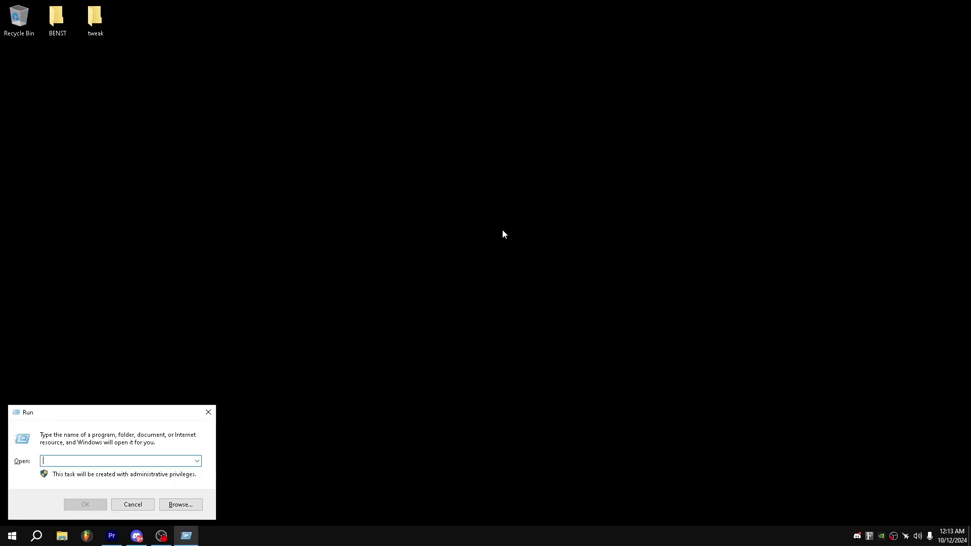
pyautogui.write('reg')
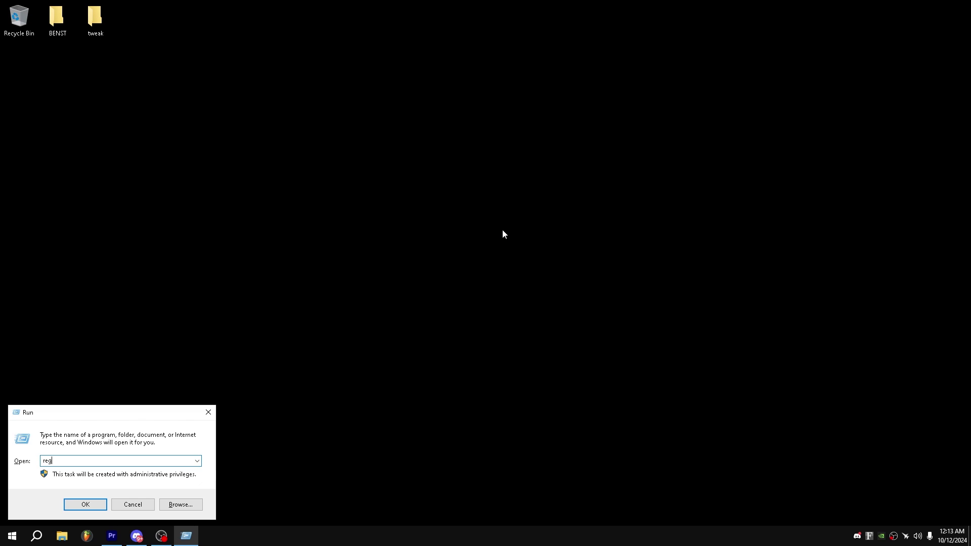
pyautogui.write('edit\\')
pyautogui.press('Return')
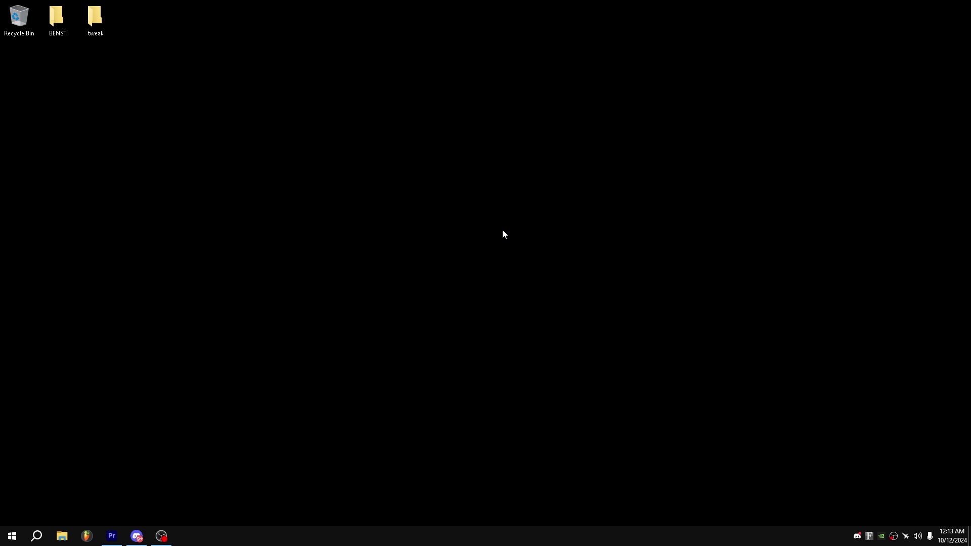
pyautogui.click(542, 263)
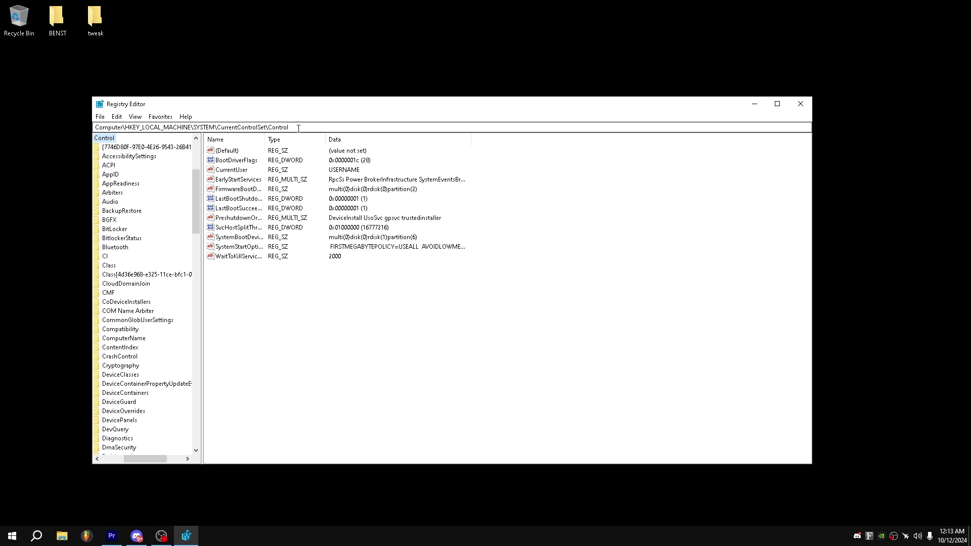
# - Open the SvcHostSplitThresholdInKB value under HKEY_LOCAL_MACHINE\SYSTEM\CurrentControlSet\Control and accept hexadecimal value data 1000000
pyautogui.moveTo(297, 127); pyautogui.dragTo(119, 124)
pyautogui.click(291, 340)
pyautogui.moveTo(131, 458); pyautogui.dragTo(117, 458)
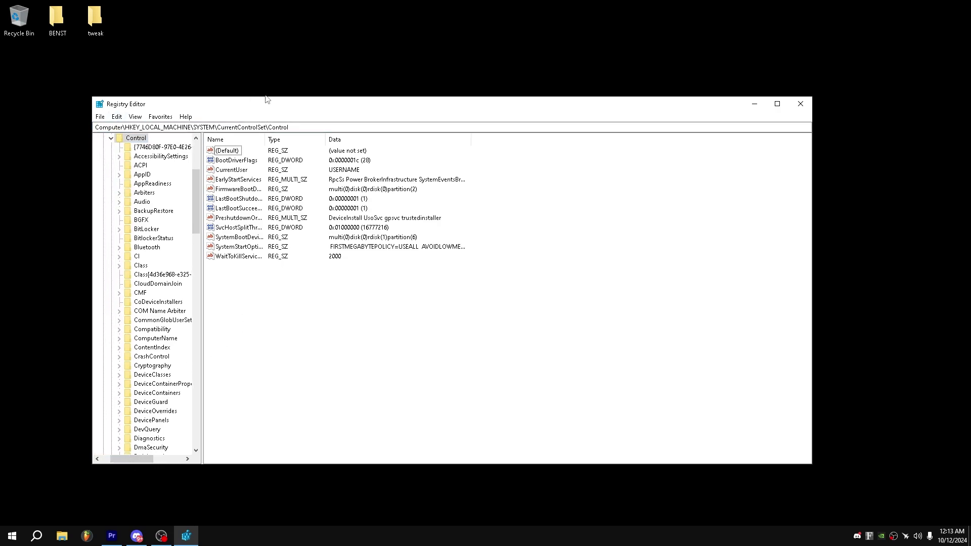
pyautogui.moveTo(196, 198); pyautogui.dragTo(195, 170)
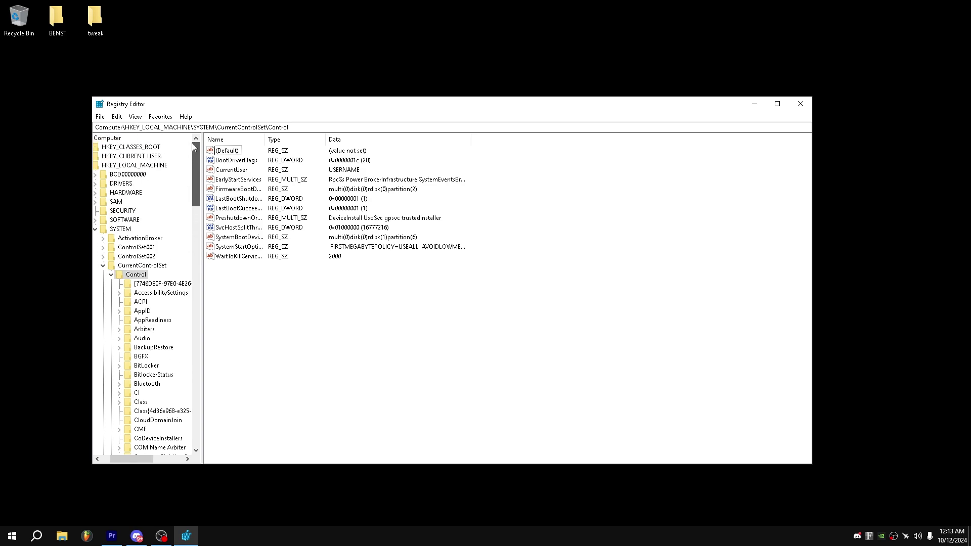
pyautogui.moveTo(121, 459); pyautogui.dragTo(111, 461)
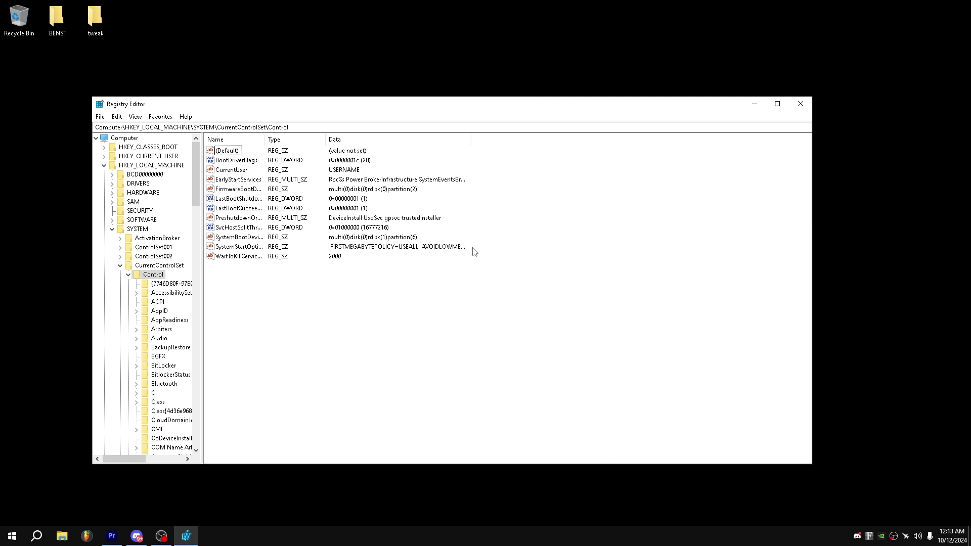
pyautogui.rightClick(244, 229)
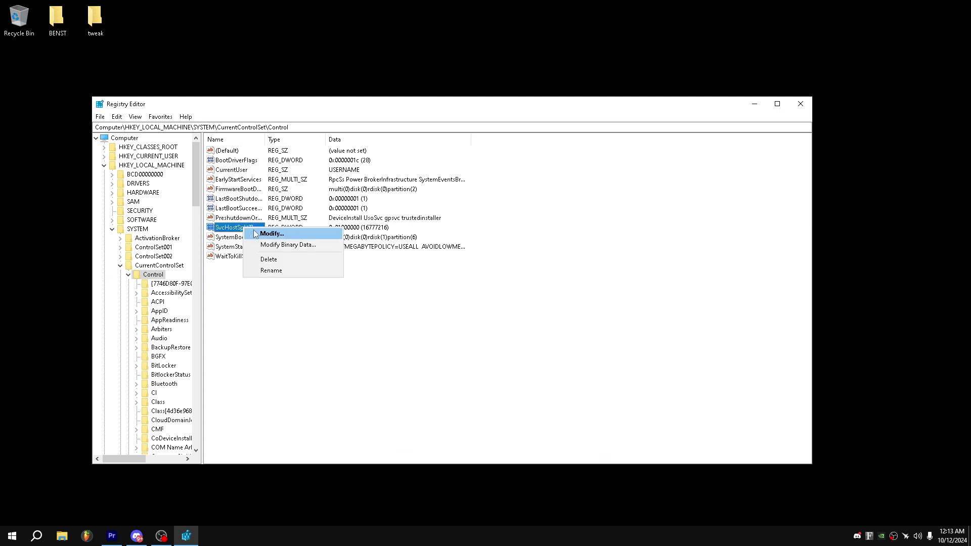
pyautogui.click(271, 233)
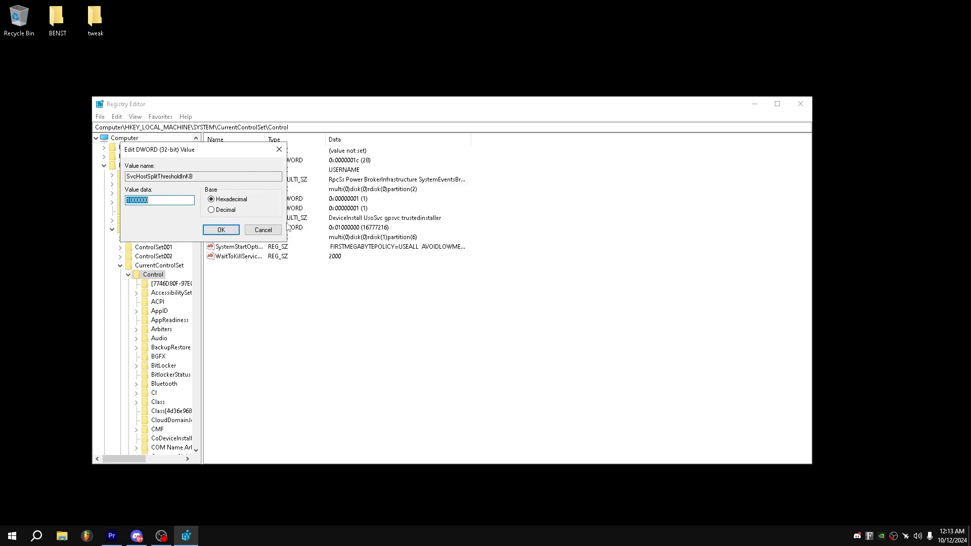
pyautogui.press('Return')
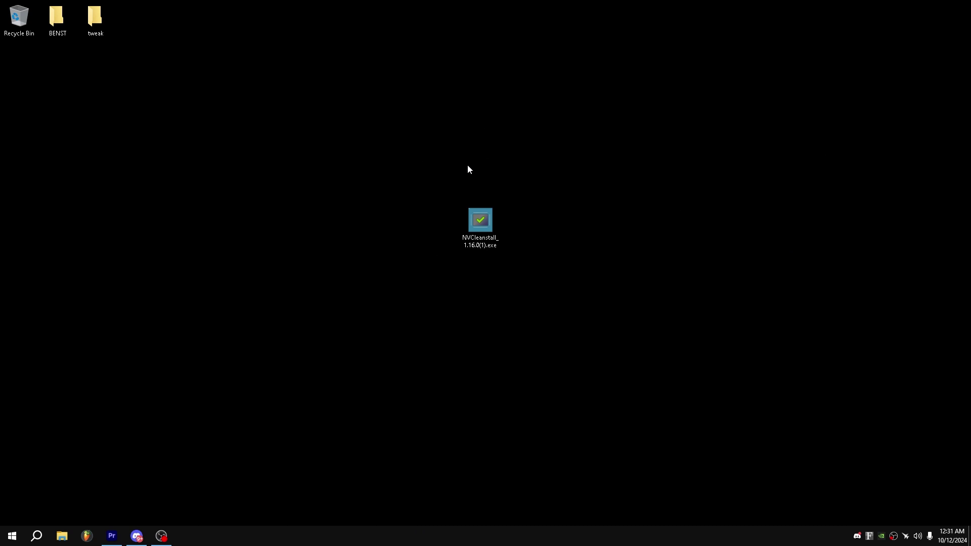
# - Launch NVCleanstall_1.16.0(1).exe, manually select driver 565.90 Windows 10 64 bit Desktop DCH and continue to component selection
pyautogui.doubleClick(480, 221)
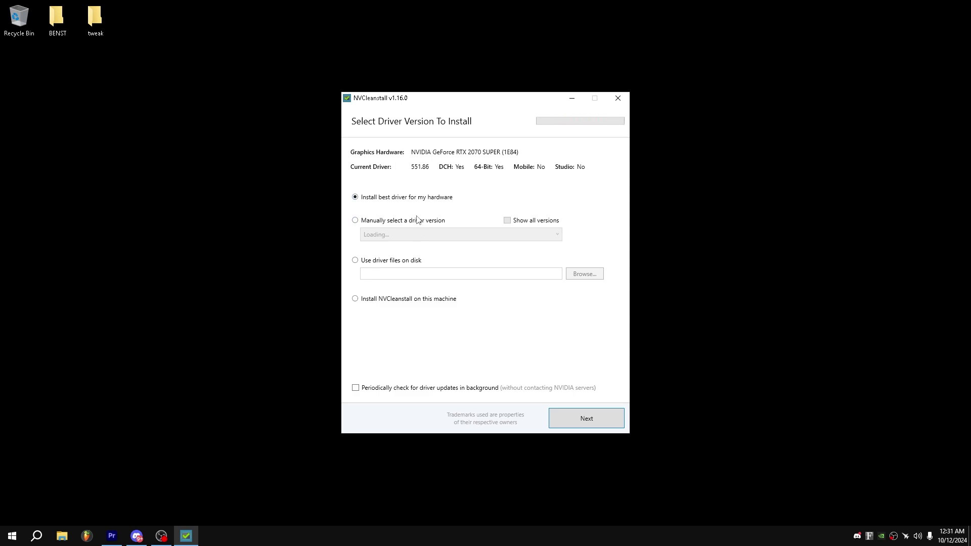
pyautogui.click(413, 226)
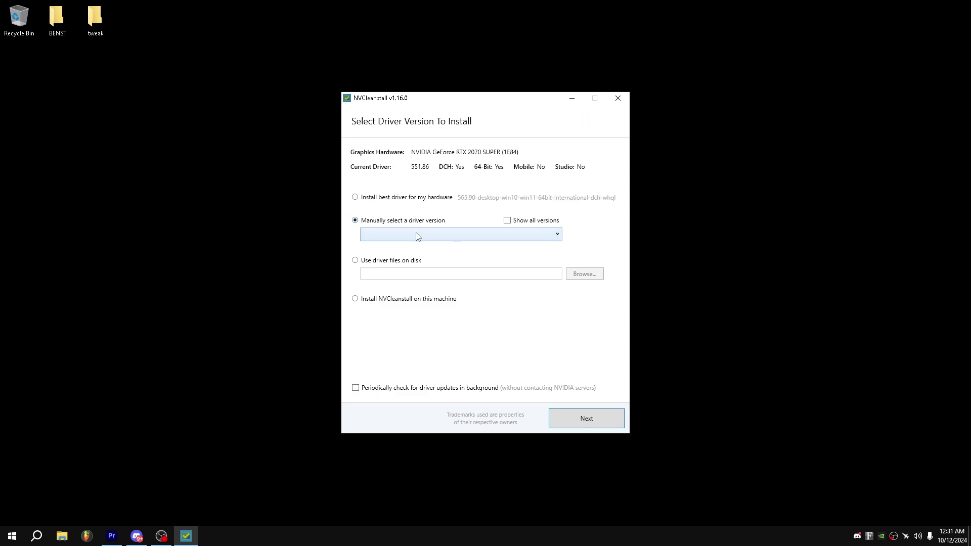
pyautogui.click(418, 236)
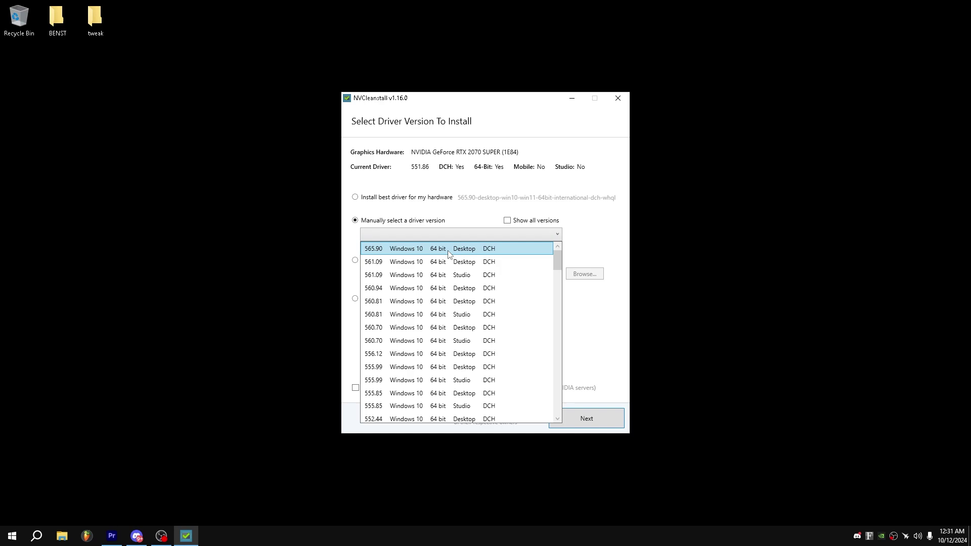
pyautogui.click(449, 251)
pyautogui.click(571, 414)
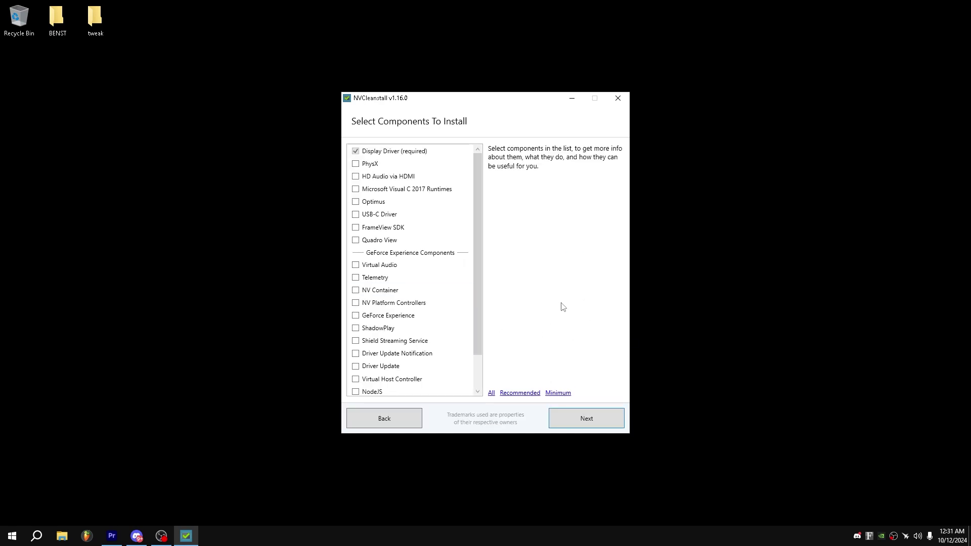
# - Choose the minimum components, then enable the installer telemetry, clean installation, MPO and Ansel tweaks and show the expert tweaks
pyautogui.click(559, 393)
pyautogui.click(596, 422)
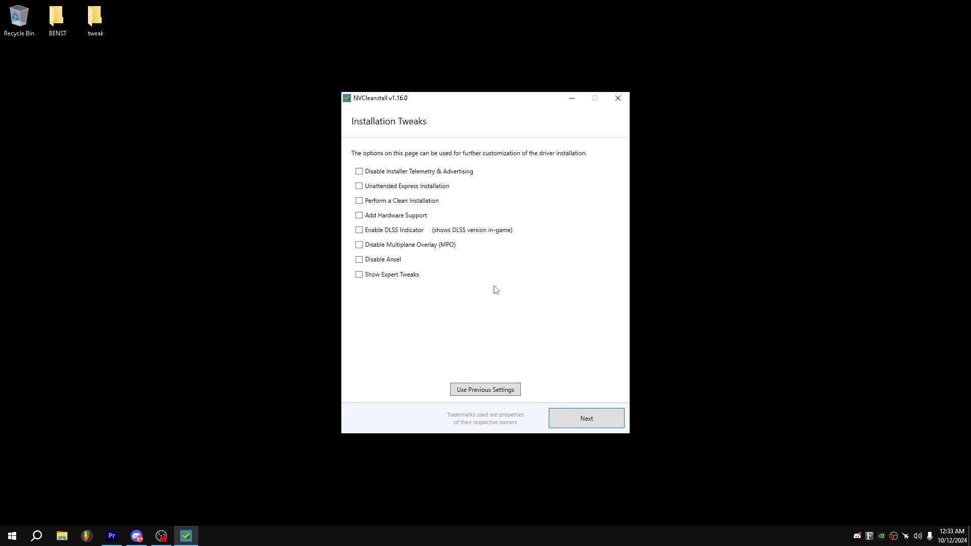
pyautogui.click(420, 174)
pyautogui.click(408, 276)
pyautogui.scroll(-2, 510, 272)
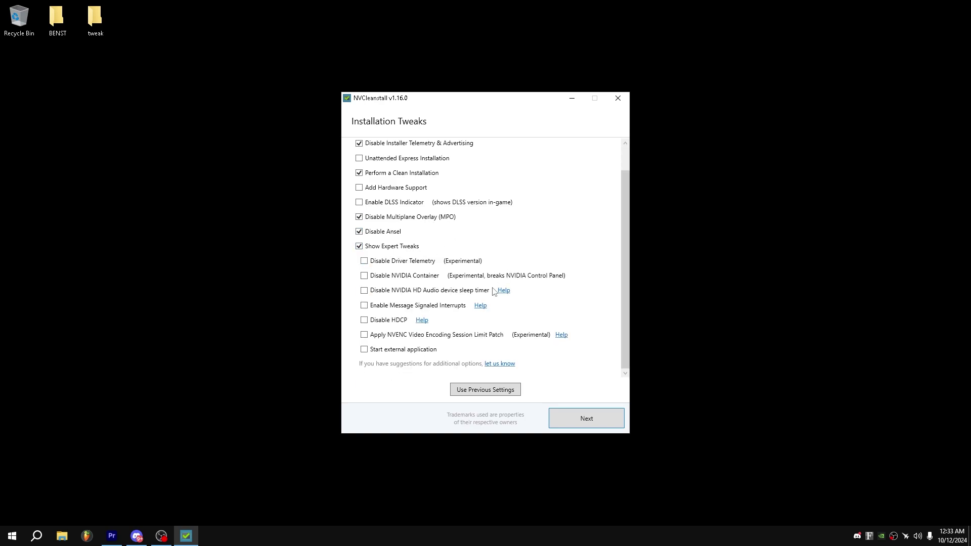
# - Disable driver telemetry, the HD Audio sleep timer and HDCP, enable Message Signaled Interrupts and the Easy-Anti-Cheat compatible method with automatic warning acceptance, and continue
pyautogui.click(428, 262)
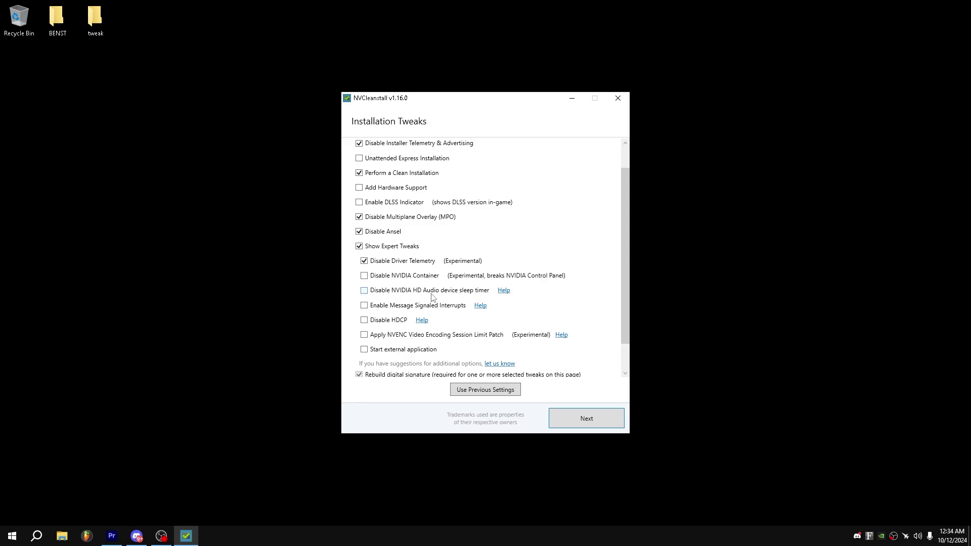
pyautogui.click(457, 293)
pyautogui.click(456, 309)
pyautogui.scroll(-1, 451, 311)
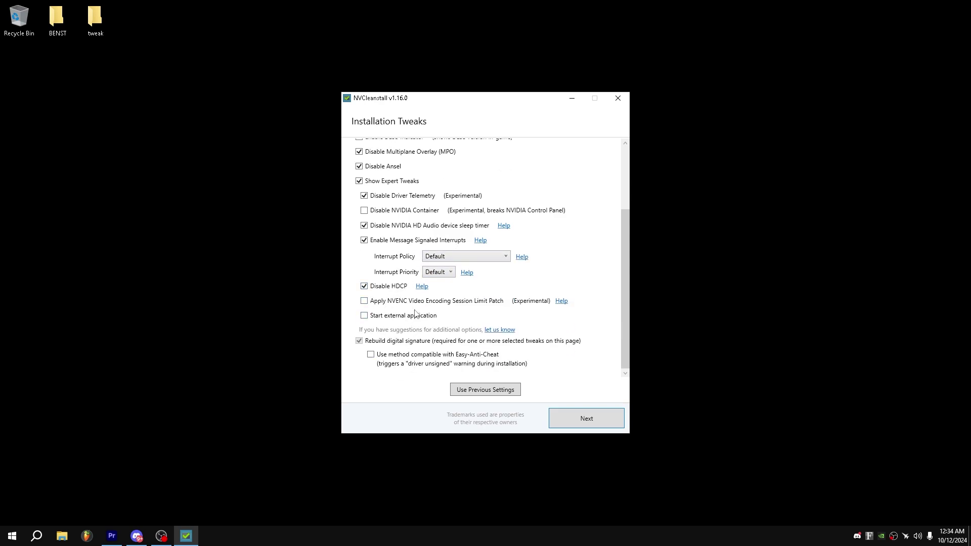
pyautogui.click(409, 366)
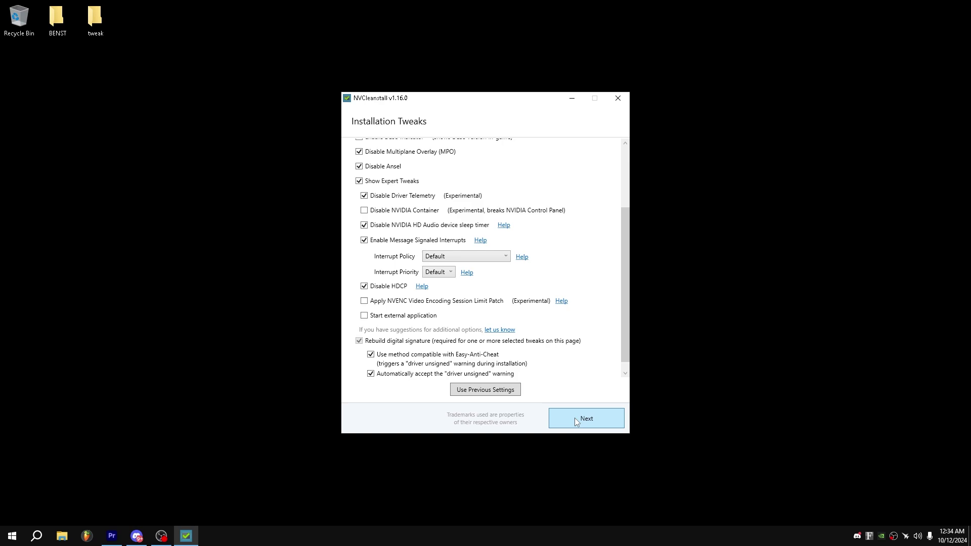
pyautogui.click(575, 419)
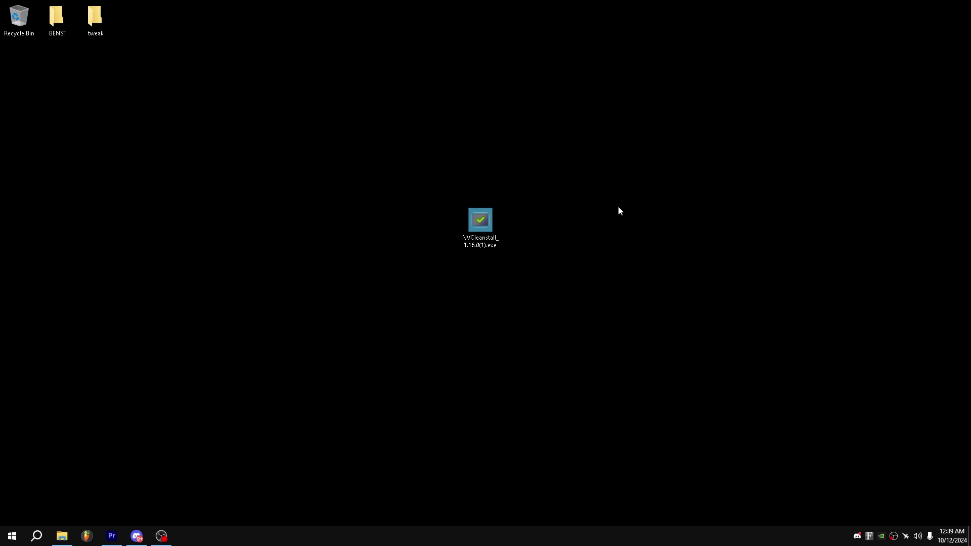
# - Open NVIDIA Control Panel and review the image settings preview page and the global settings under Manage 3D settings
pyautogui.rightClick(627, 160)
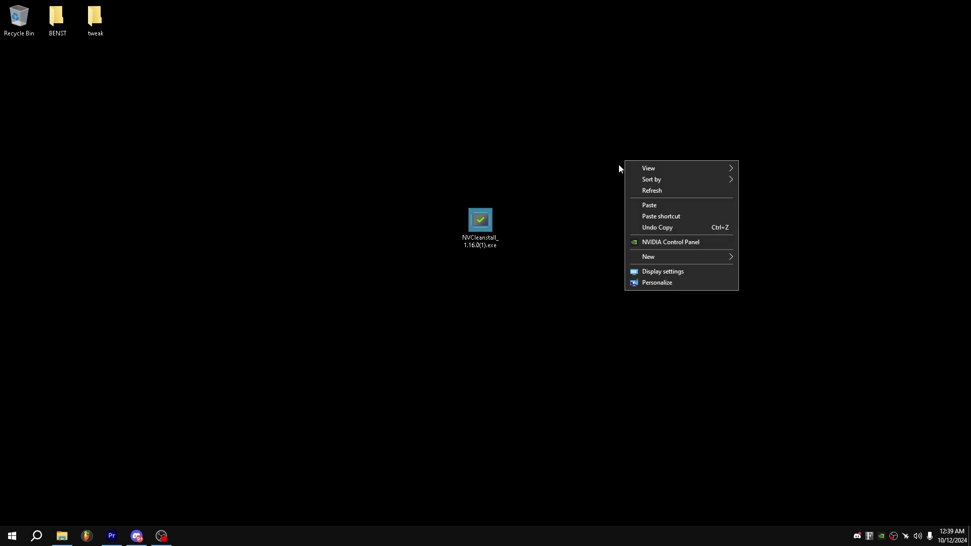
pyautogui.click(679, 246)
pyautogui.click(34, 66)
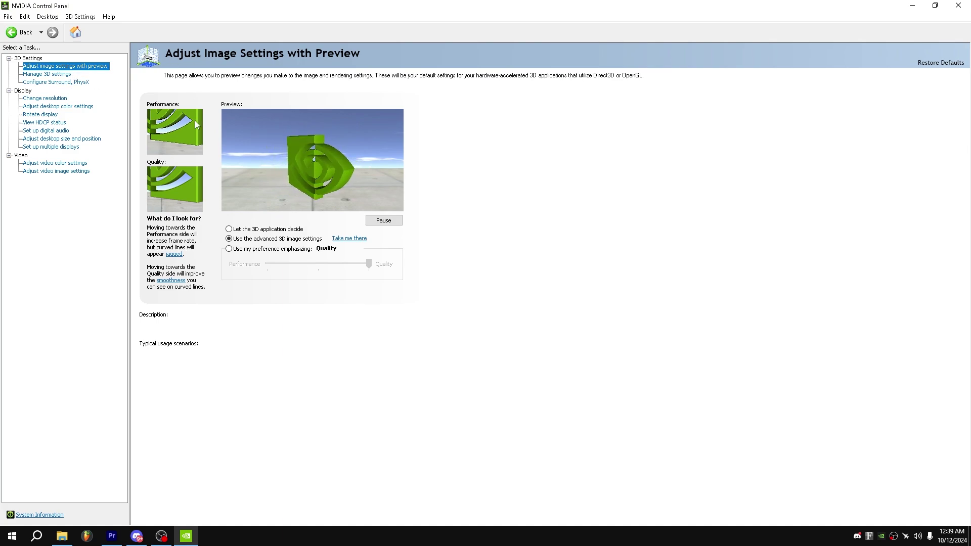
pyautogui.moveTo(290, 246)
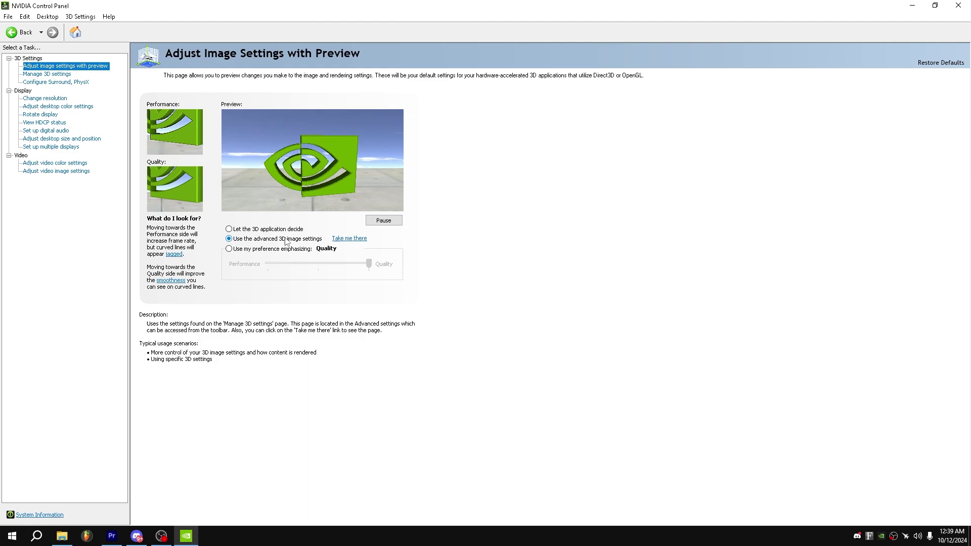
pyautogui.click(55, 75)
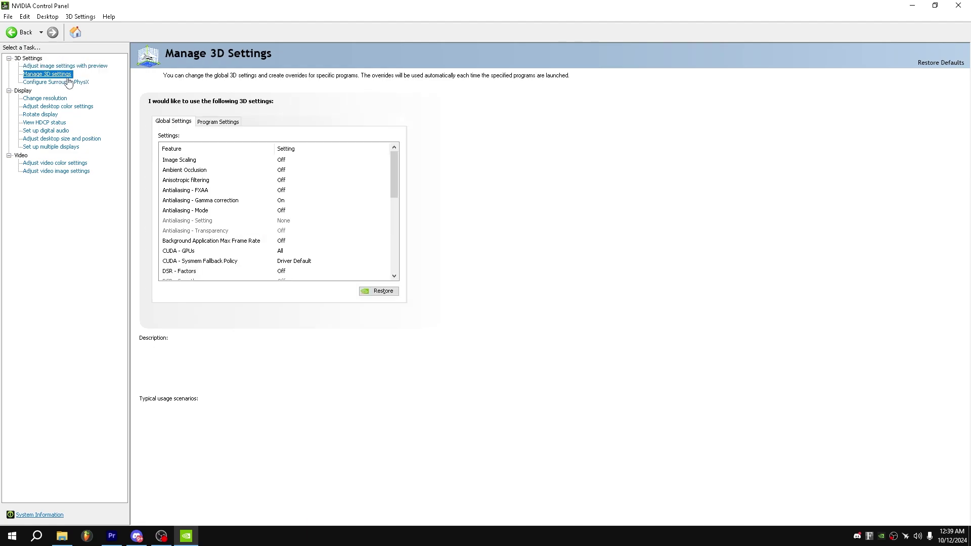
pyautogui.moveTo(394, 164); pyautogui.dragTo(386, 245)
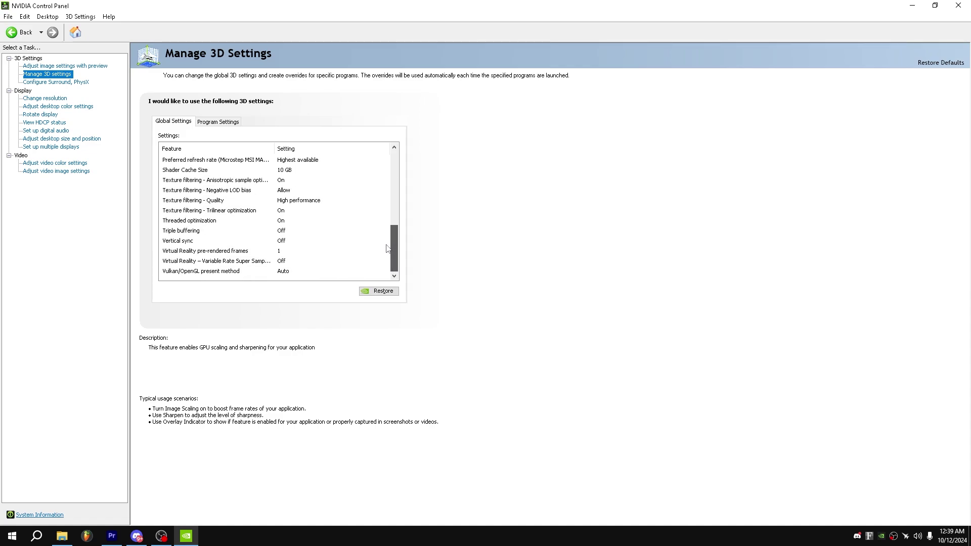
pyautogui.scroll(4, 369, 228)
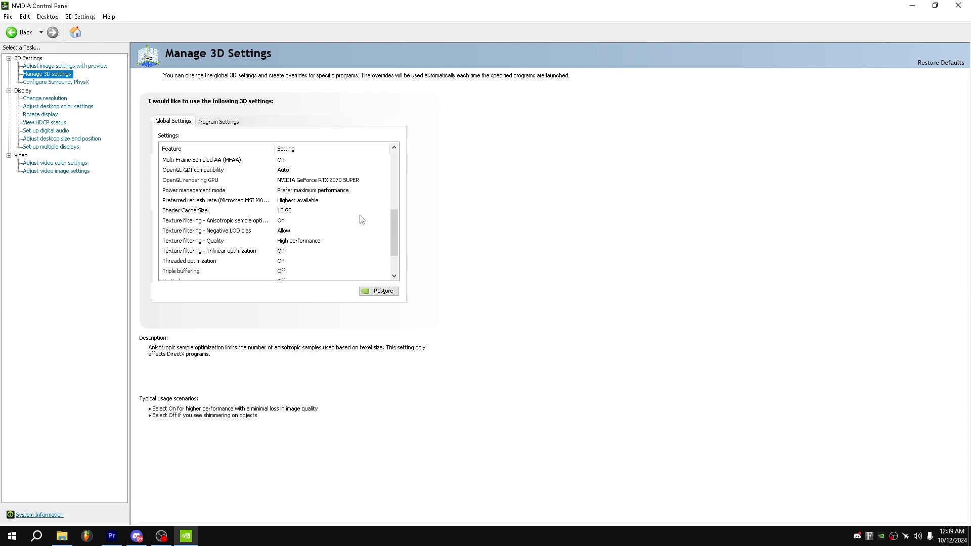
pyautogui.moveTo(393, 227); pyautogui.dragTo(396, 200)
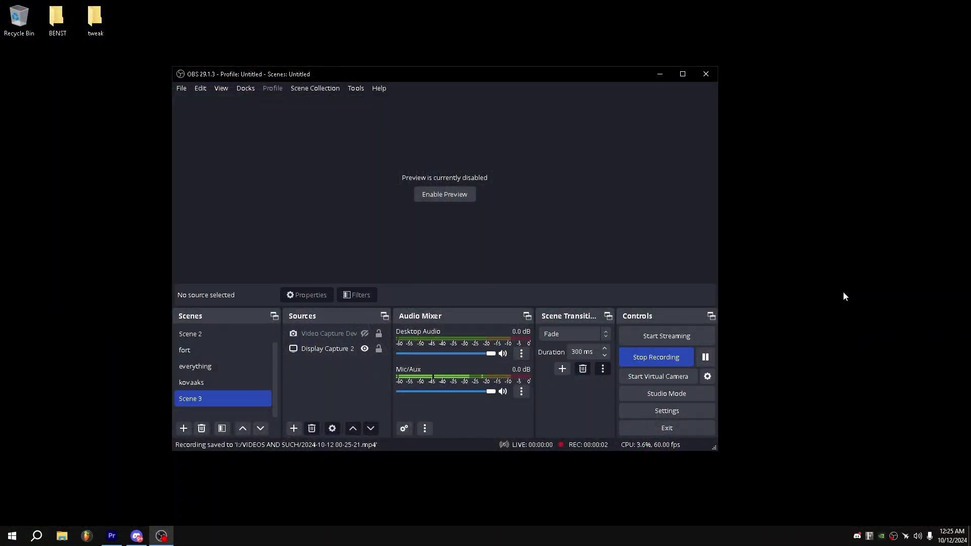
# - Run control to open the Windows Control Panel
pyautogui.press('super+r')
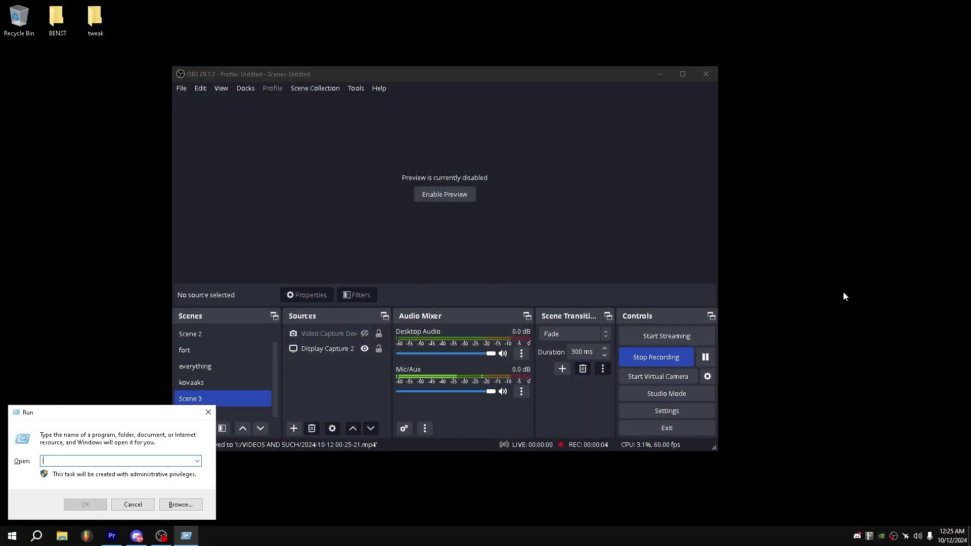
pyautogui.write('conterop')
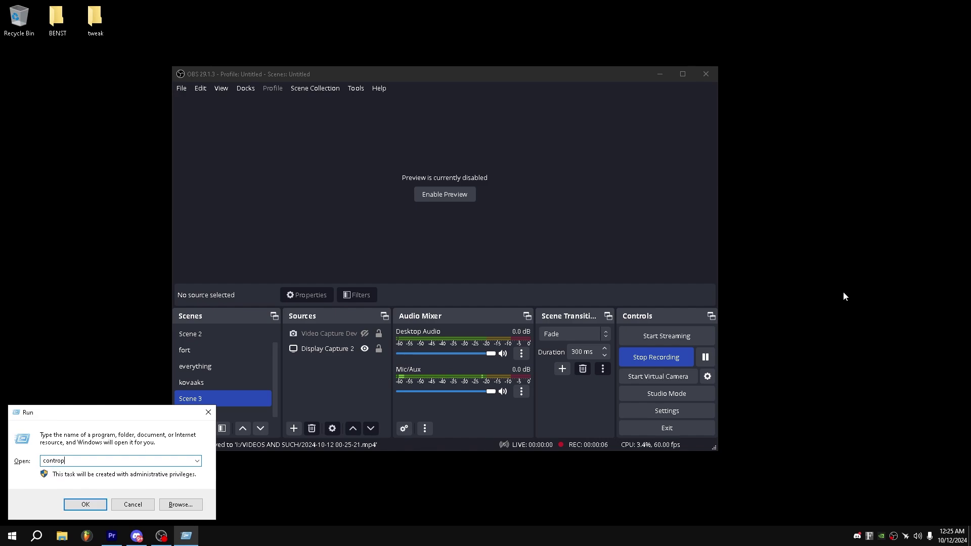
pyautogui.press('BackSpace')
pyautogui.write('l')
pyautogui.press('Return')
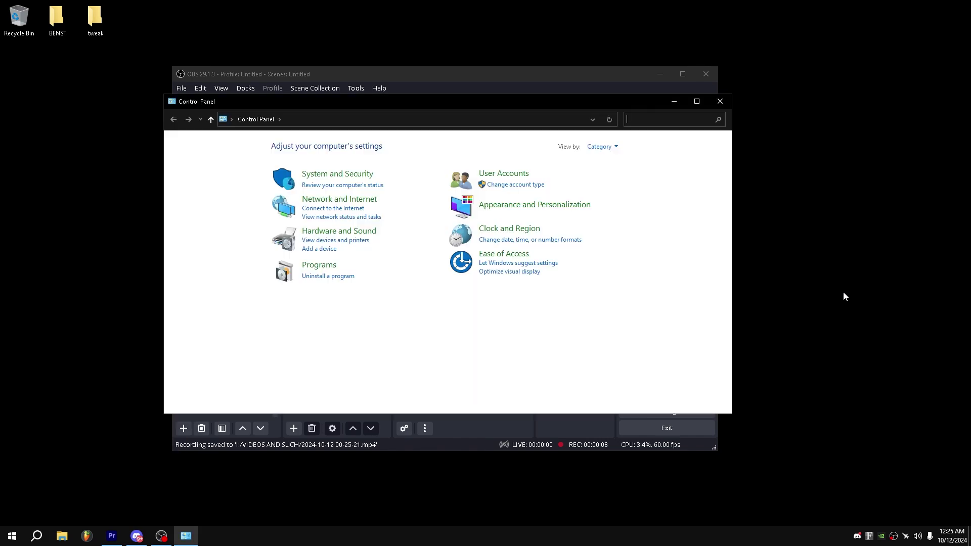
# - Open the Ethernet 2 status from the adapter settings of Network and Sharing Center
pyautogui.click(349, 200)
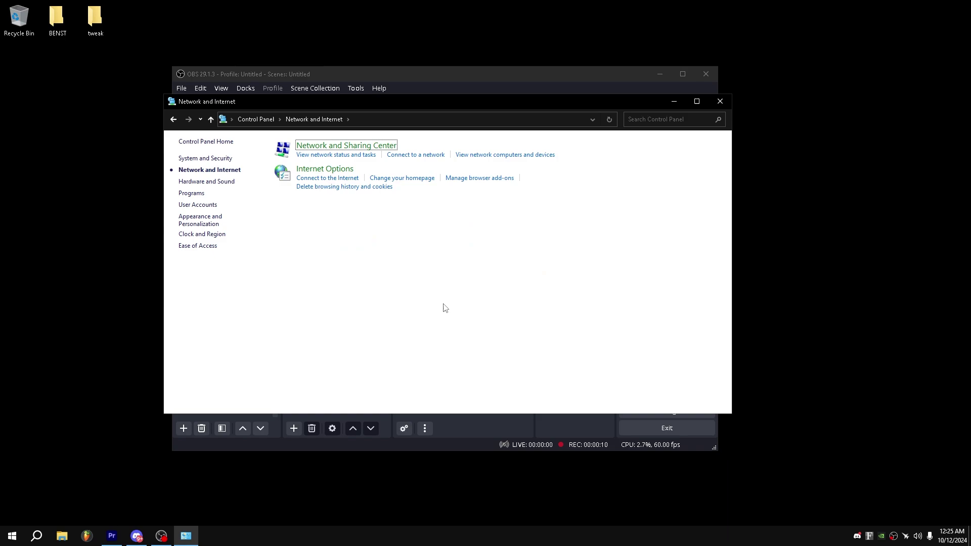
pyautogui.press('Return')
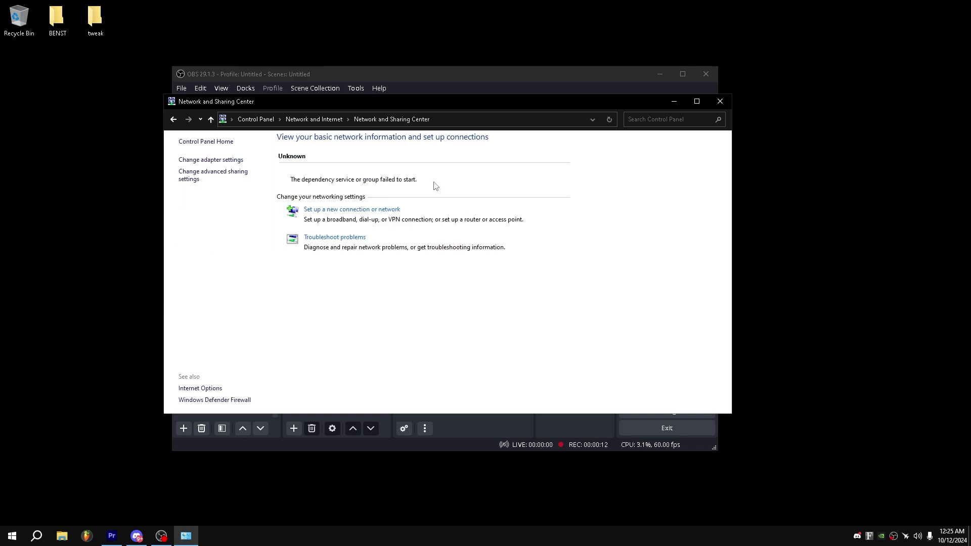
pyautogui.click(239, 159)
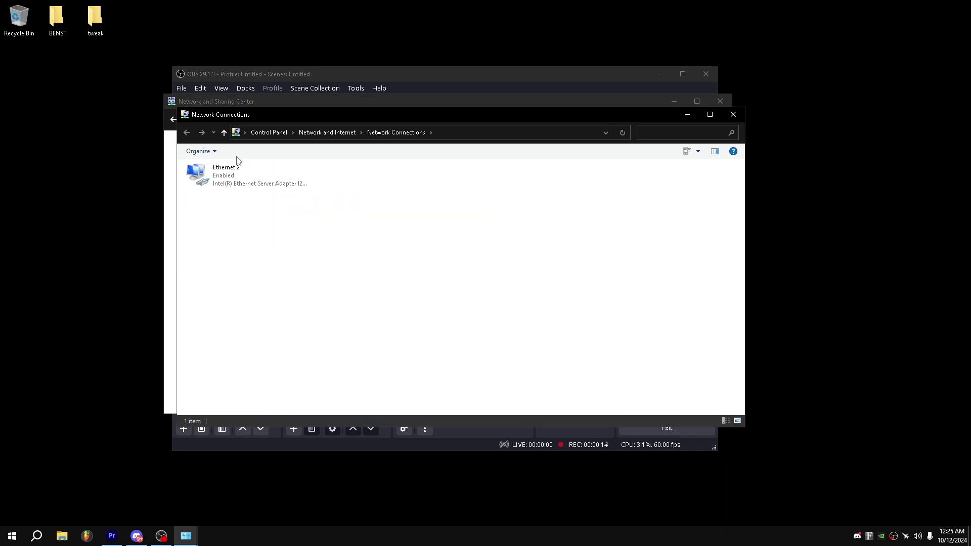
pyautogui.doubleClick(253, 177)
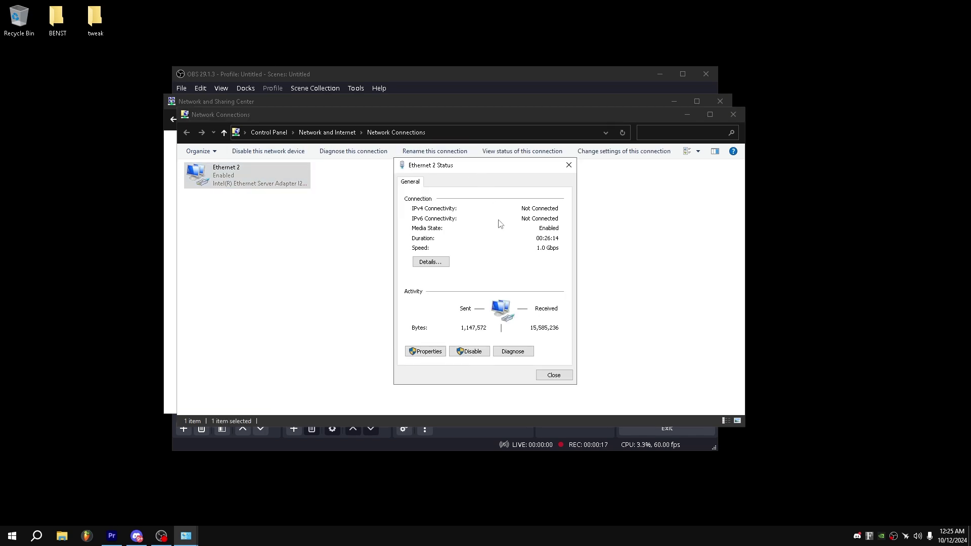
# - Review the items in the Ethernet 2 properties and open the advanced properties of the Intel(R) Ethernet Server Adapter I210-T1
pyautogui.click(438, 351)
pyautogui.scroll(-1, 473, 283)
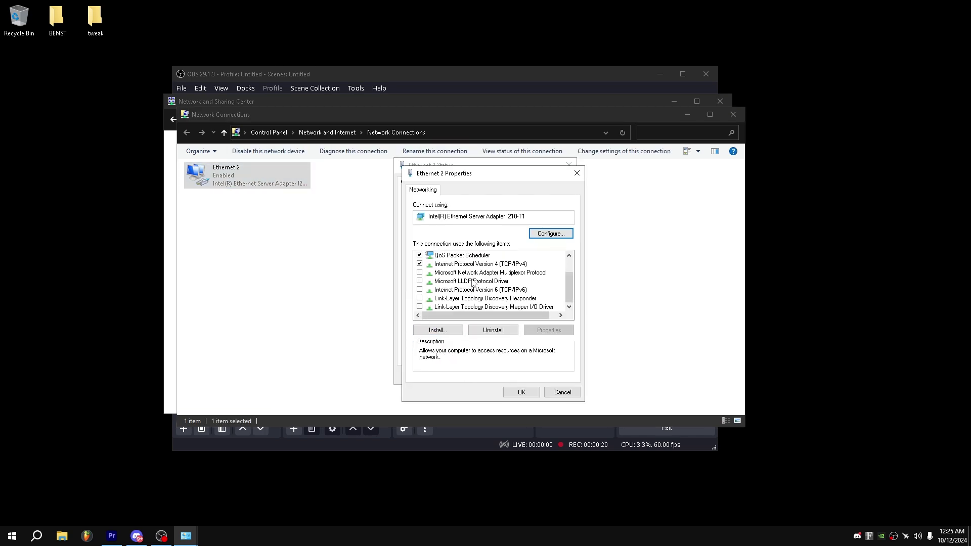
pyautogui.scroll(1, 469, 286)
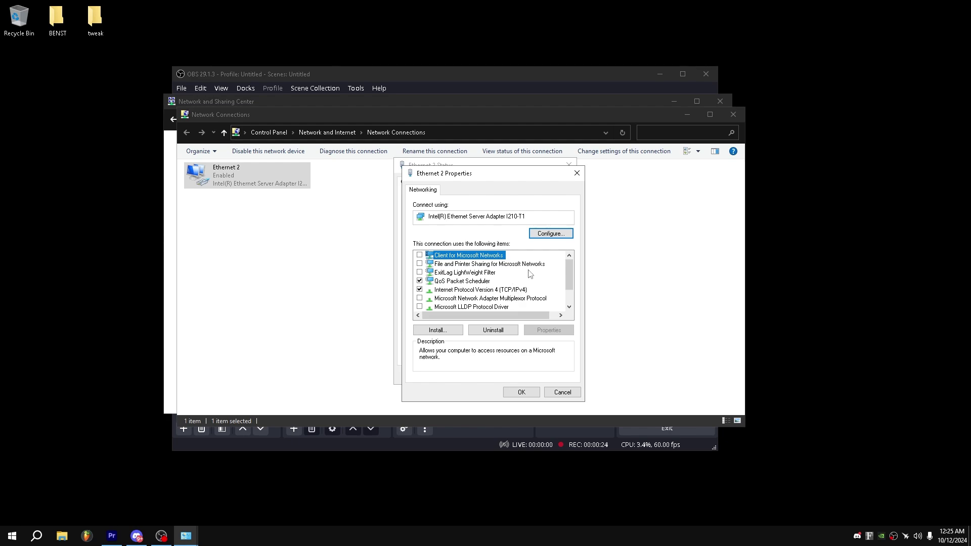
pyautogui.click(551, 235)
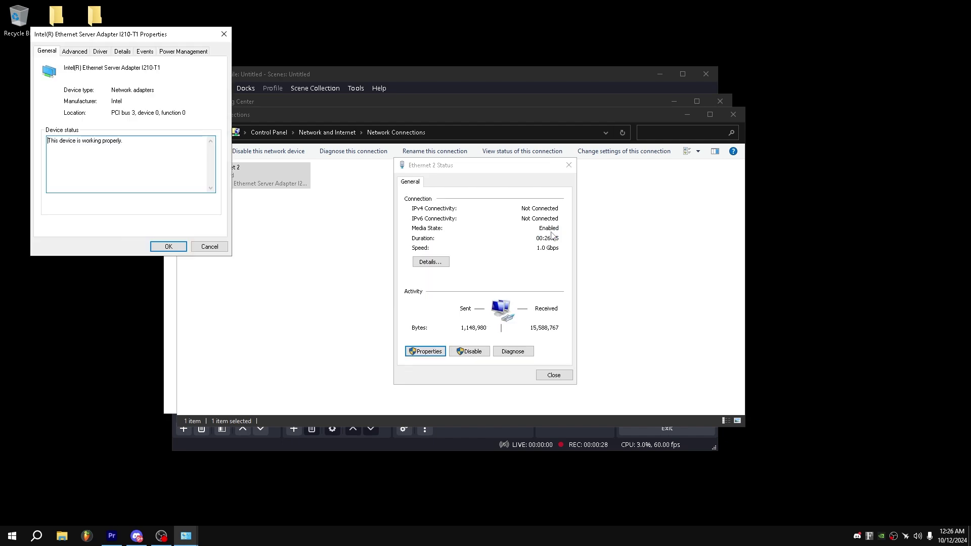
pyautogui.click(74, 51)
pyautogui.moveTo(85, 34); pyautogui.dragTo(329, 76)
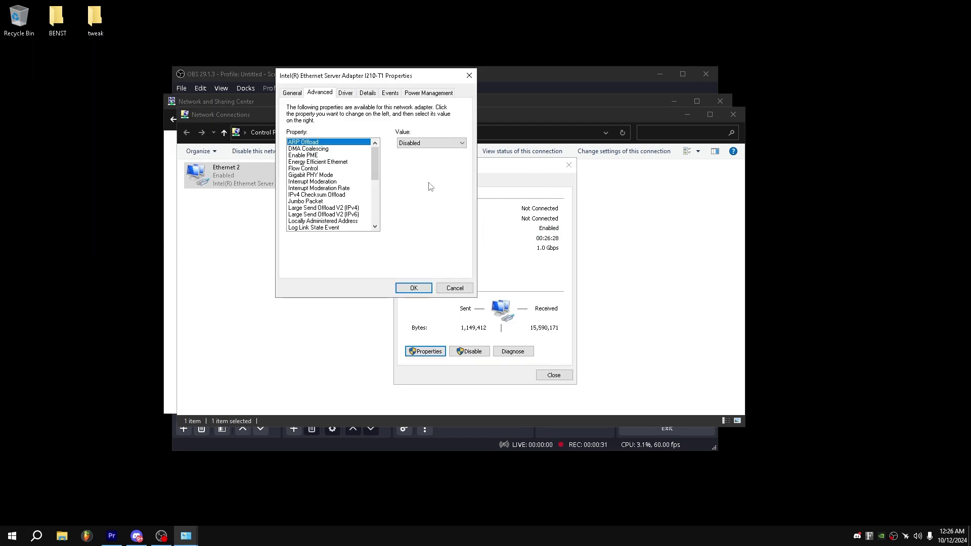
# - Check the adapter's Energy Efficient Ethernet, Flow Control and Interrupt Moderation Rate values
pyautogui.click(341, 162)
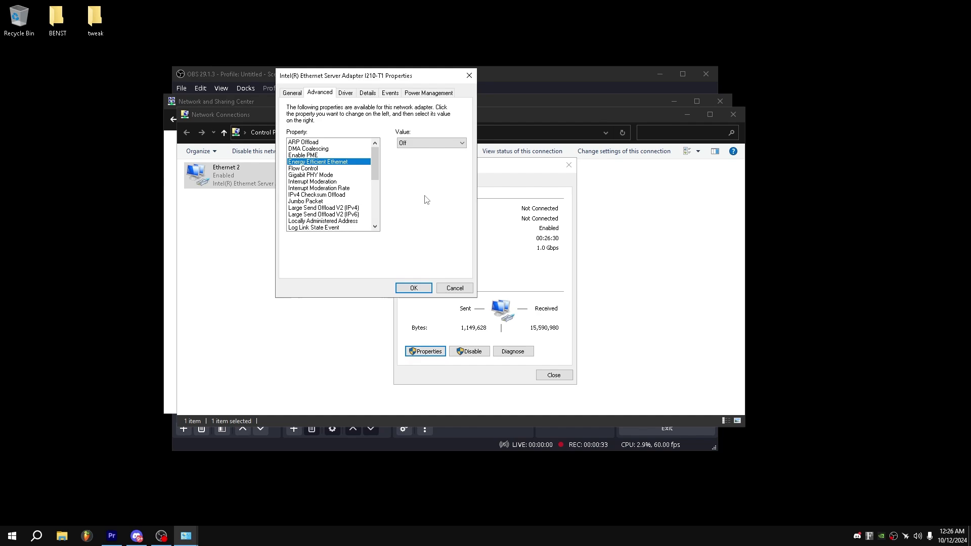
pyautogui.click(319, 168)
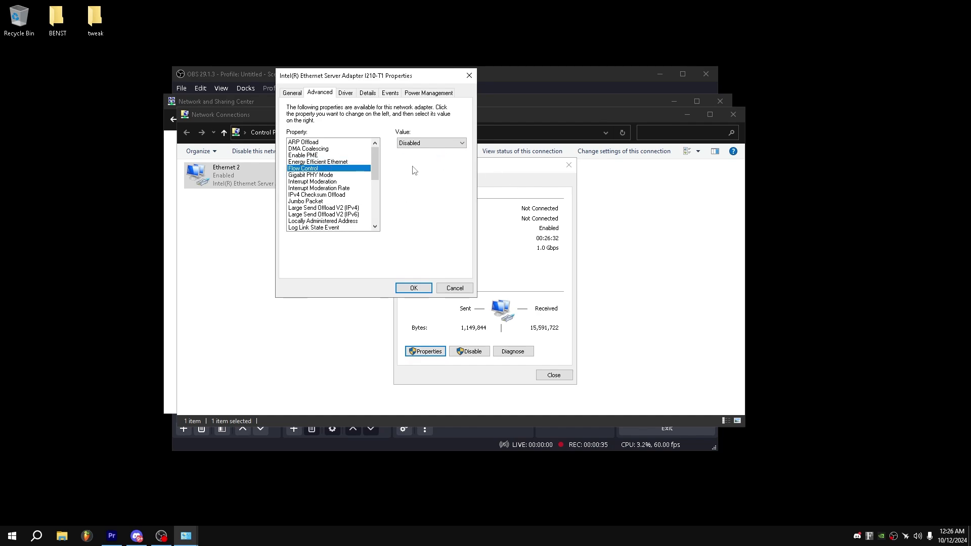
pyautogui.click(344, 188)
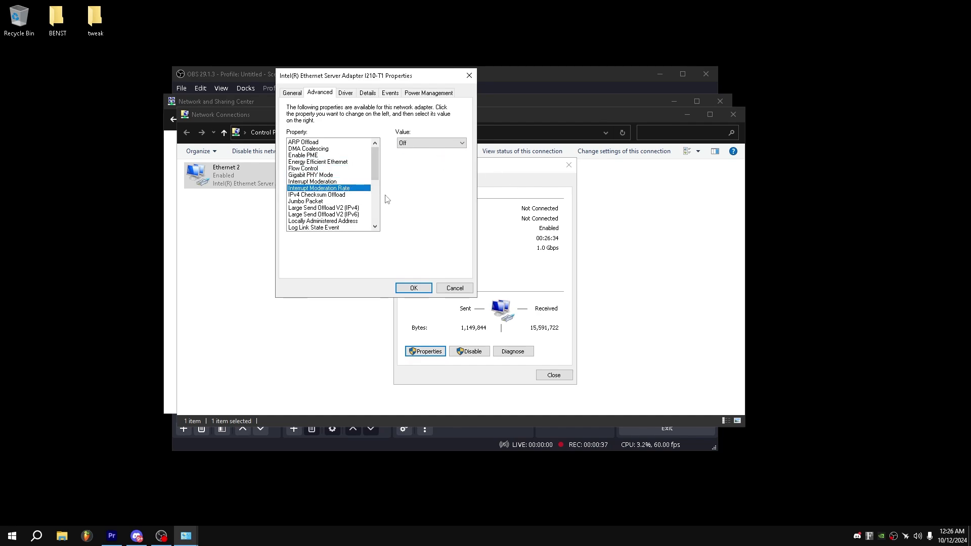
# - Set the network adapter's Receive Buffers to 512
pyautogui.scroll(-3, 311, 225)
pyautogui.click(321, 202)
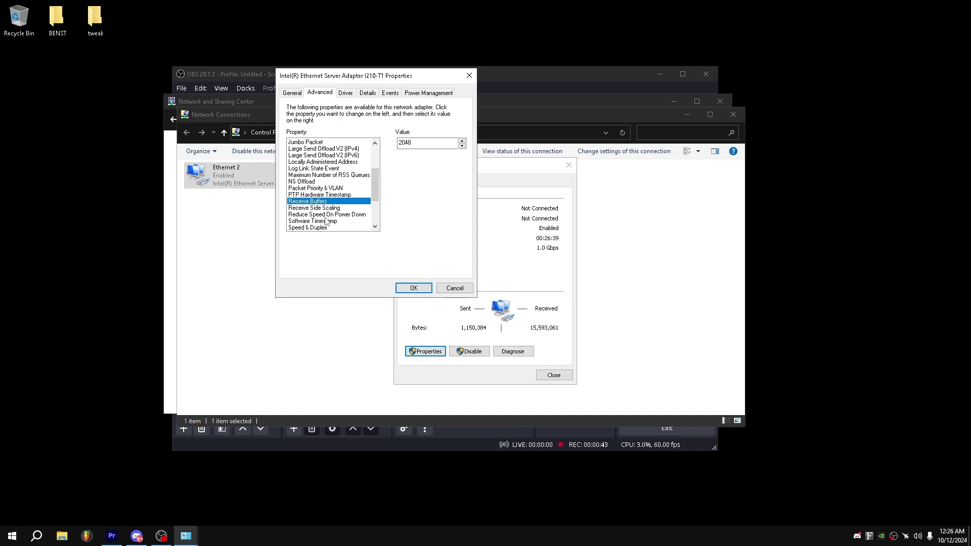
pyautogui.click(408, 144)
pyautogui.press('BackSpace')
pyautogui.write('0')
pyautogui.doubleClick(422, 139)
pyautogui.write('512')
# - Set the network adapter's Transmit Buffers to 512
pyautogui.click(321, 195)
pyautogui.scroll(-2, 321, 203)
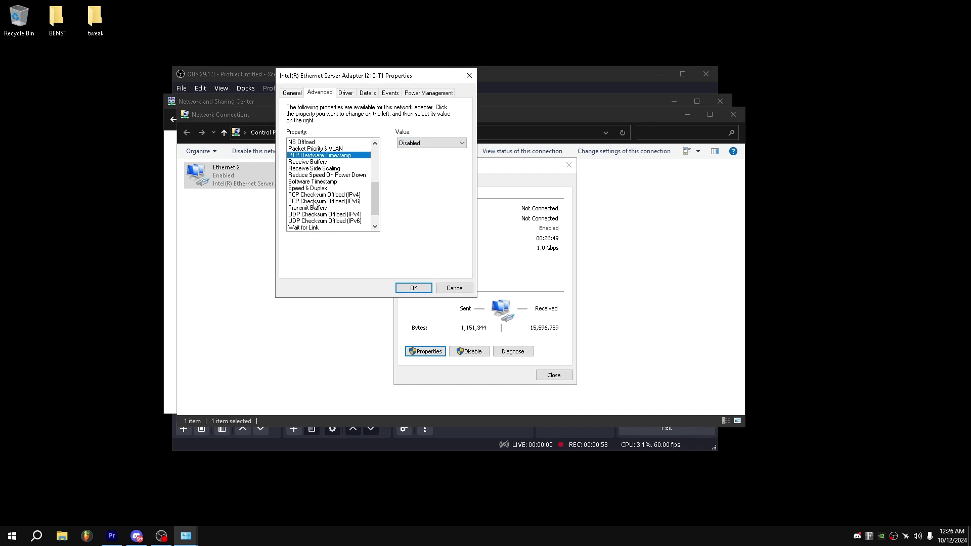
pyautogui.click(314, 207)
pyautogui.doubleClick(422, 142)
pyautogui.write('512')
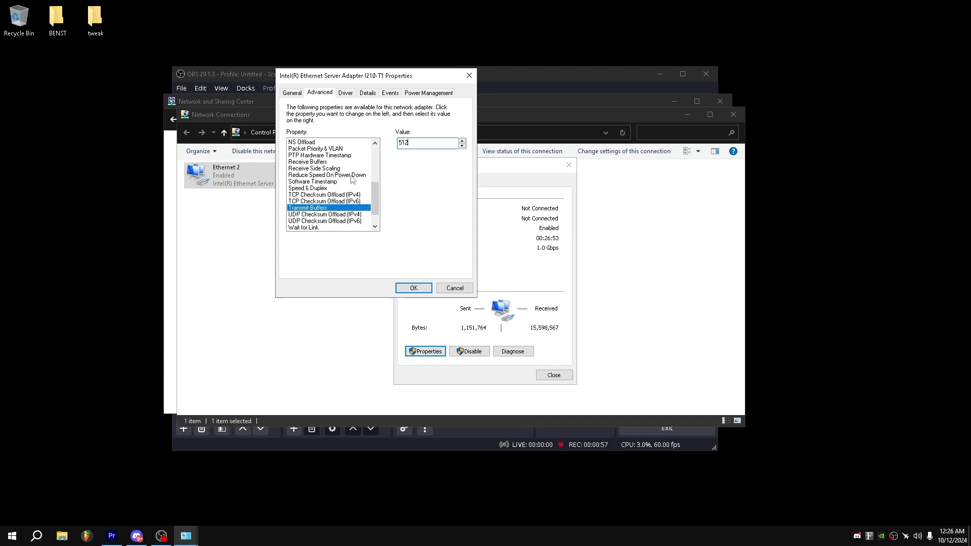
# - Set the adapter's Speed & Duplex to 10 Mbps Full Duplex and accept the adapter properties
pyautogui.click(314, 188)
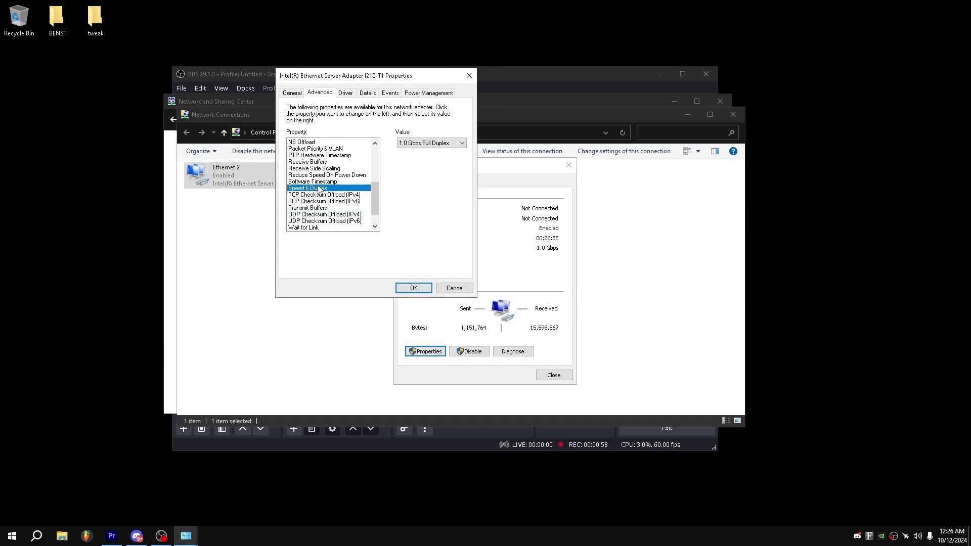
pyautogui.click(430, 143)
pyautogui.click(405, 146)
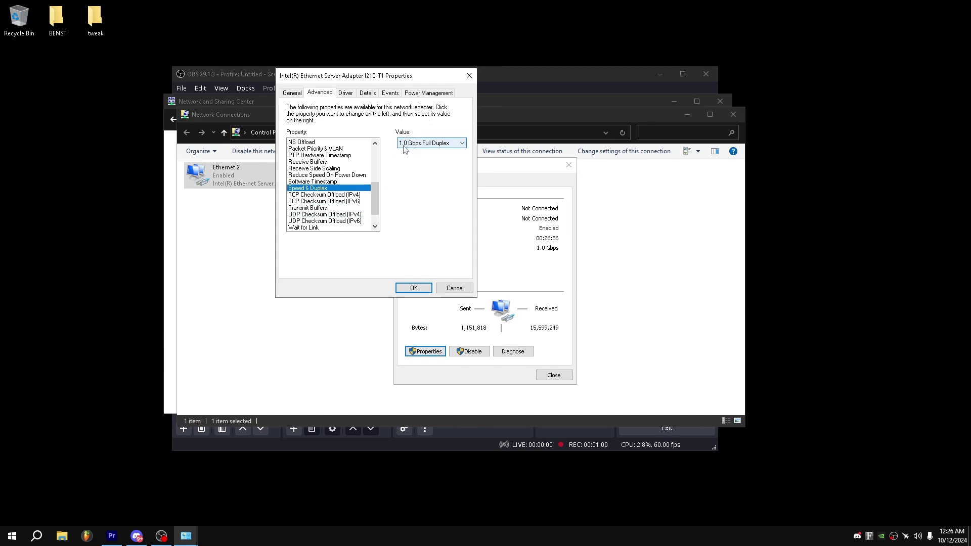
pyautogui.click(413, 289)
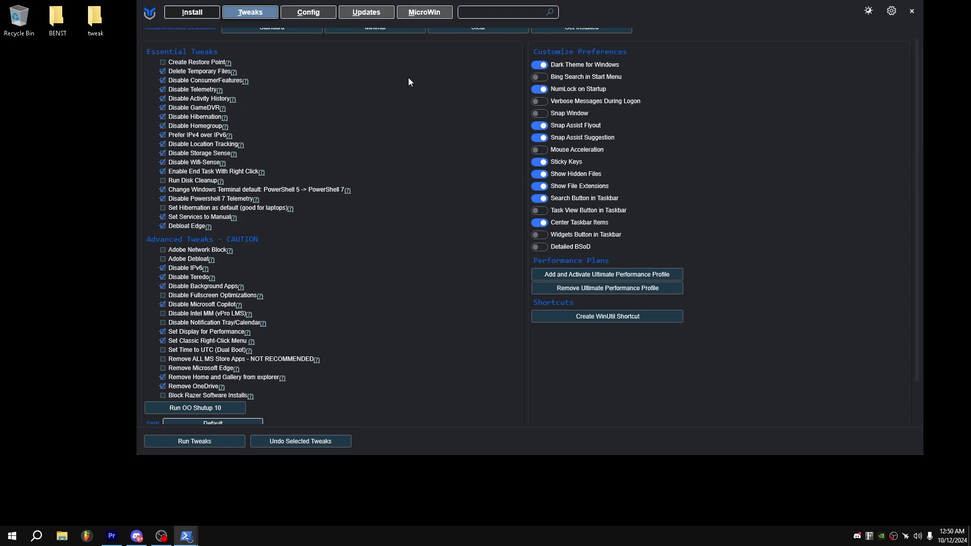
# - Look through the selected essential and advanced tweaks in WinUtil
pyautogui.scroll(-2, 221, 374)
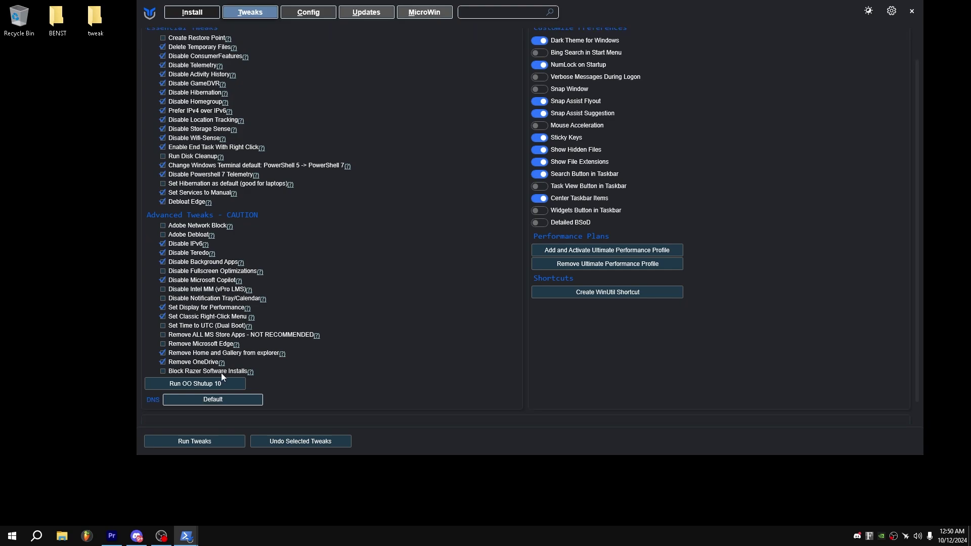